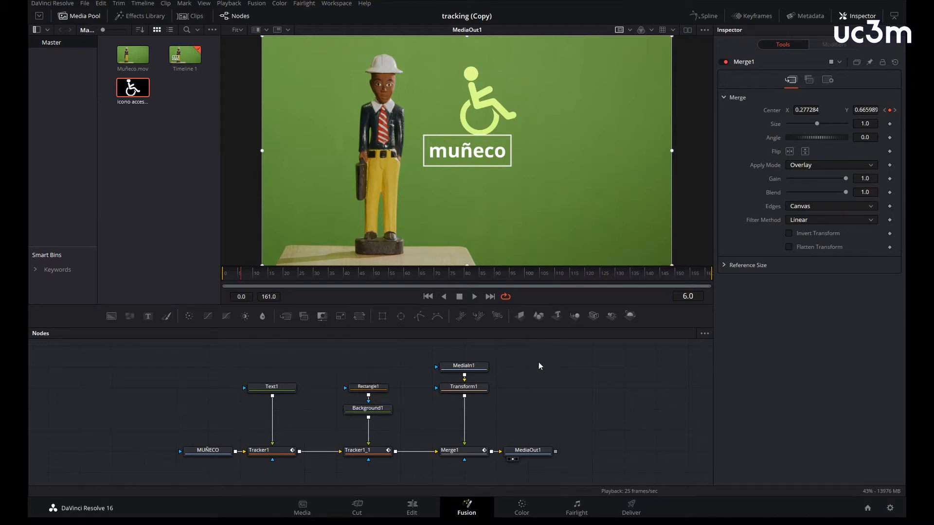
Step: Play back the finished tracking composite with its label and icon, and return the playhead to frame 0
{"action": "left_click", "coordinate": [696, 278]}
{"action": "left_click", "coordinate": [232, 284]}
{"action": "key", "text": "space"}
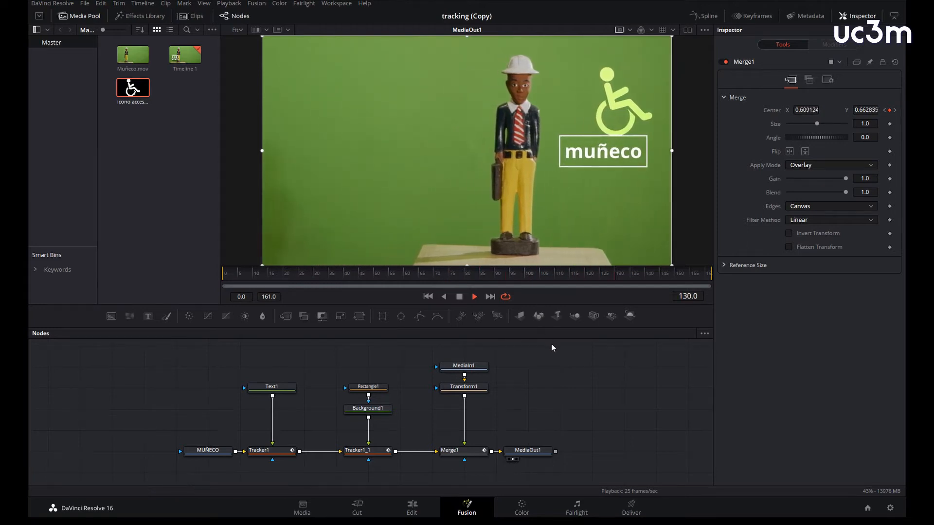
{"action": "key", "text": "space"}
{"action": "left_click", "coordinate": [445, 274]}
{"action": "left_click_drag", "start_coordinate": [419, 276], "coordinate": [214, 275]}
Step: Delete all nodes between MUÑECO and MediaOut1, and move both remaining nodes up into one straight row
{"action": "left_click_drag", "start_coordinate": [494, 464], "coordinate": [264, 355]}
{"action": "key", "text": "Delete"}
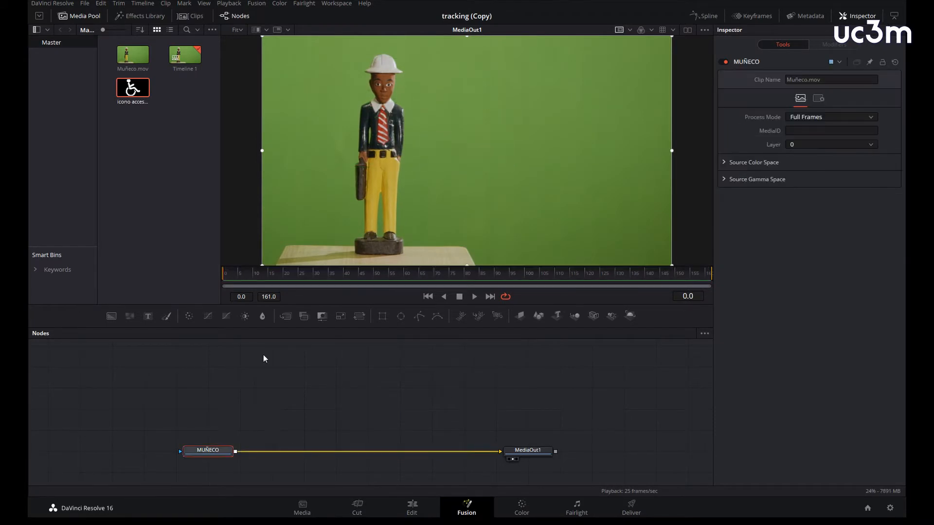
{"action": "left_click_drag", "start_coordinate": [208, 450], "coordinate": [207, 428]}
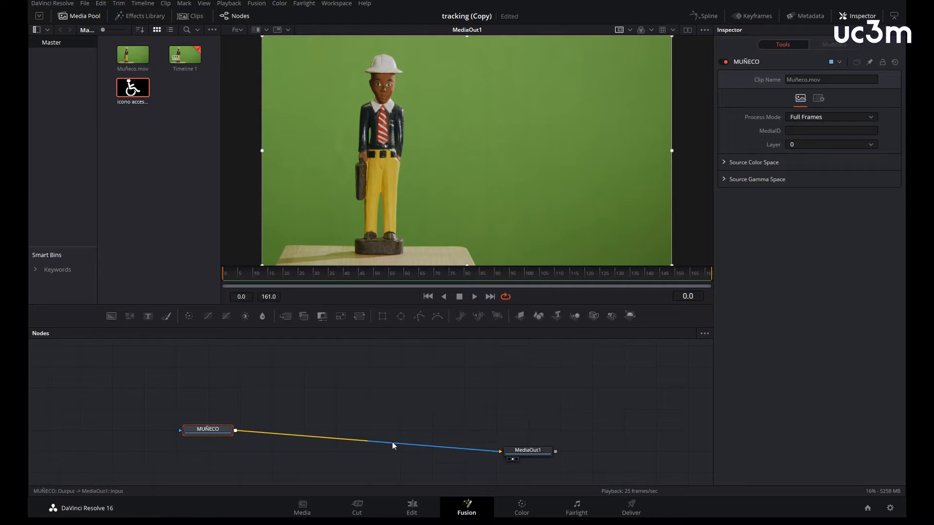
{"action": "left_click_drag", "start_coordinate": [506, 452], "coordinate": [506, 432]}
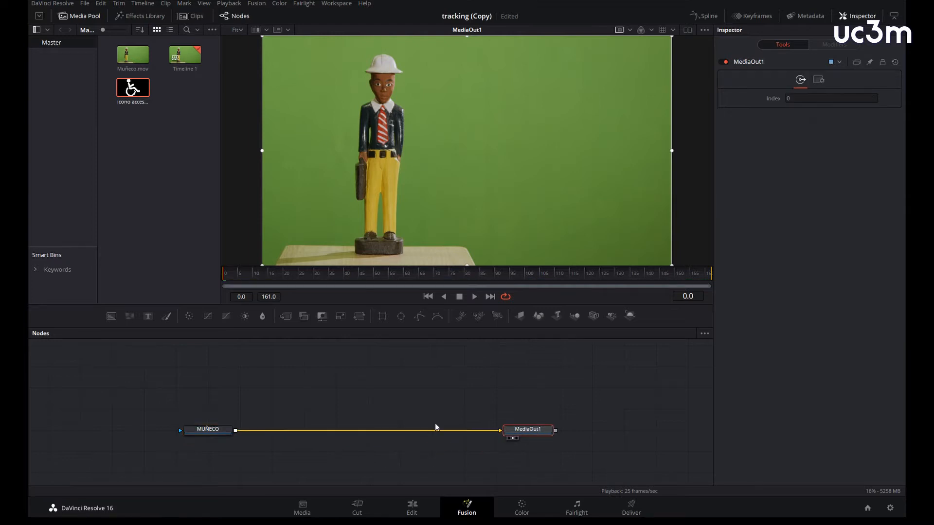
Step: Insert a Tracker node between the MUÑECO clip and MediaOut1
{"action": "left_click", "coordinate": [211, 432]}
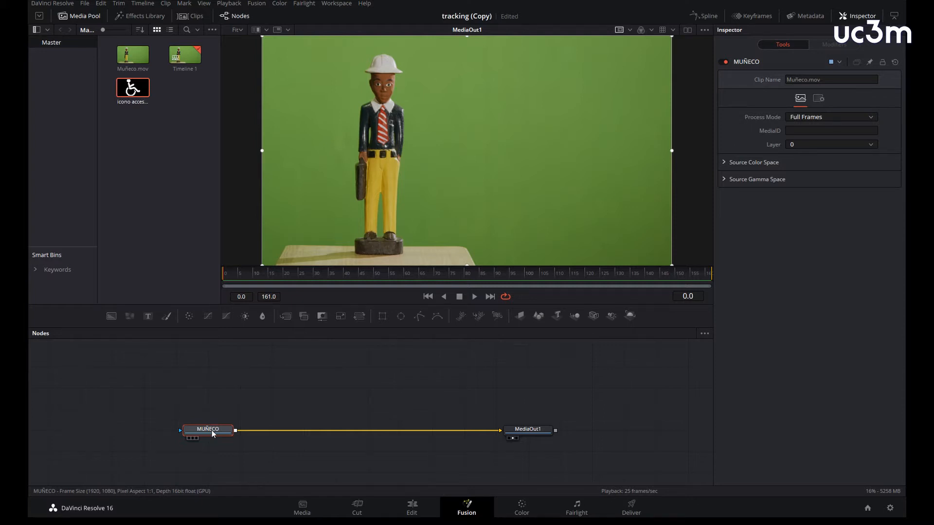
{"action": "key", "text": "shift+space"}
{"action": "type", "text": "Tracker"}
{"action": "key", "text": "Return"}
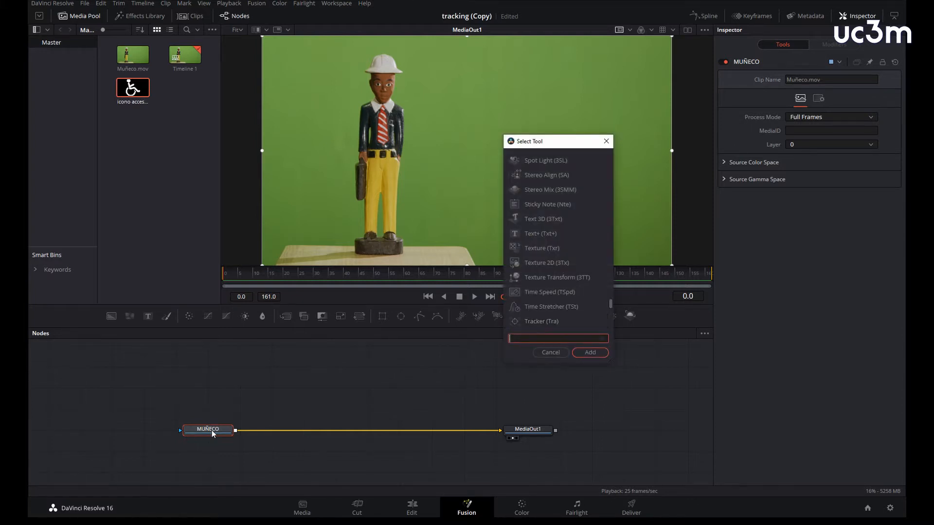
{"action": "type", "text": "track"}
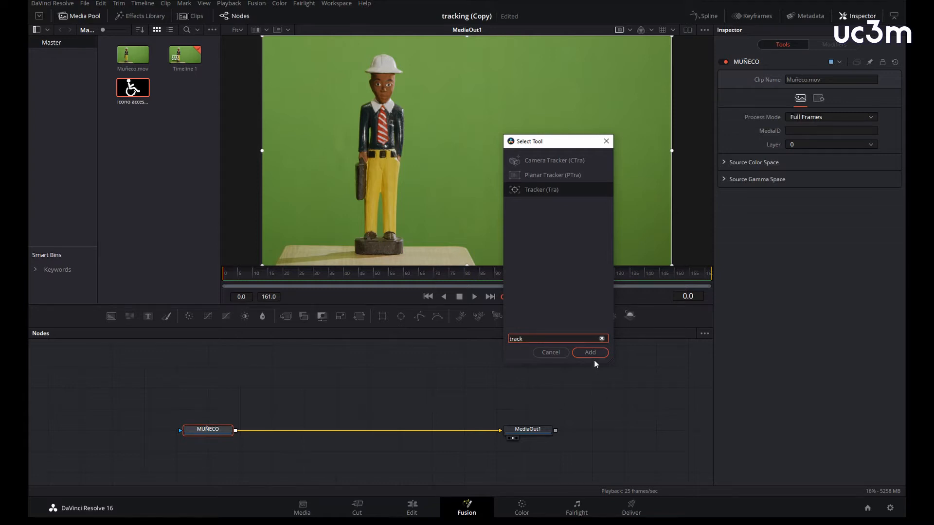
{"action": "left_click", "coordinate": [541, 192]}
{"action": "left_click", "coordinate": [590, 357]}
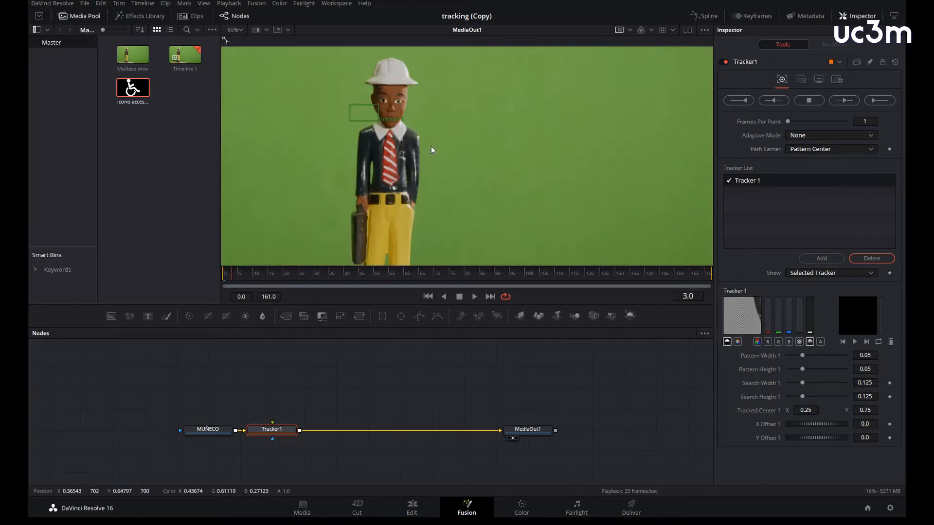
Step: Fit the tracker's pattern box, about 0.026 by 0.037, over the figure's tie knot and track it forward from frame 0
{"action": "scroll", "coordinate": [430, 146], "scroll_direction": "up", "scroll_amount": 2}
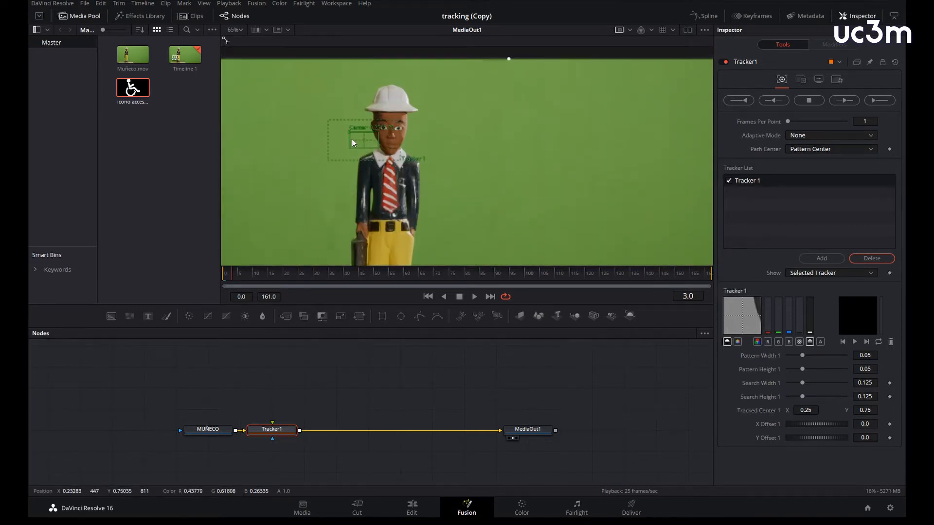
{"action": "left_click_drag", "start_coordinate": [350, 132], "coordinate": [365, 178]}
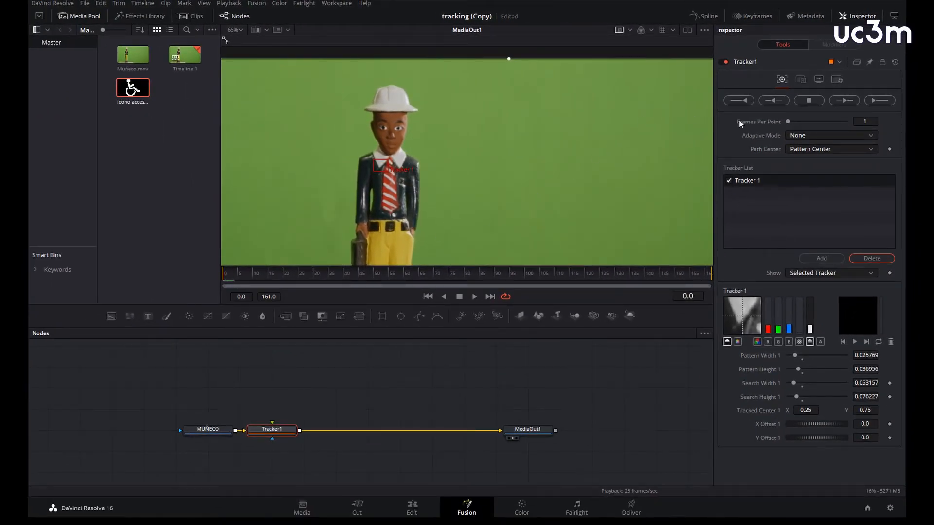
{"action": "left_click", "coordinate": [845, 100]}
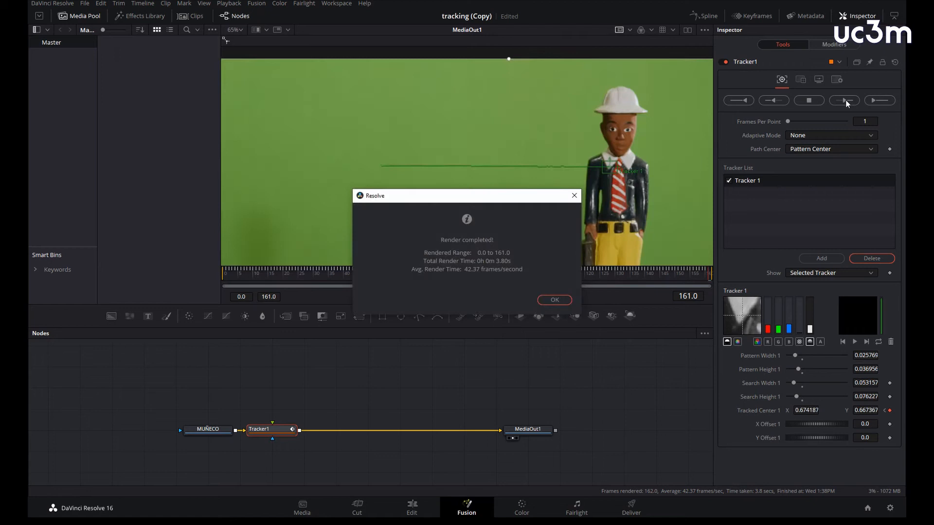
{"action": "left_click", "coordinate": [554, 300]}
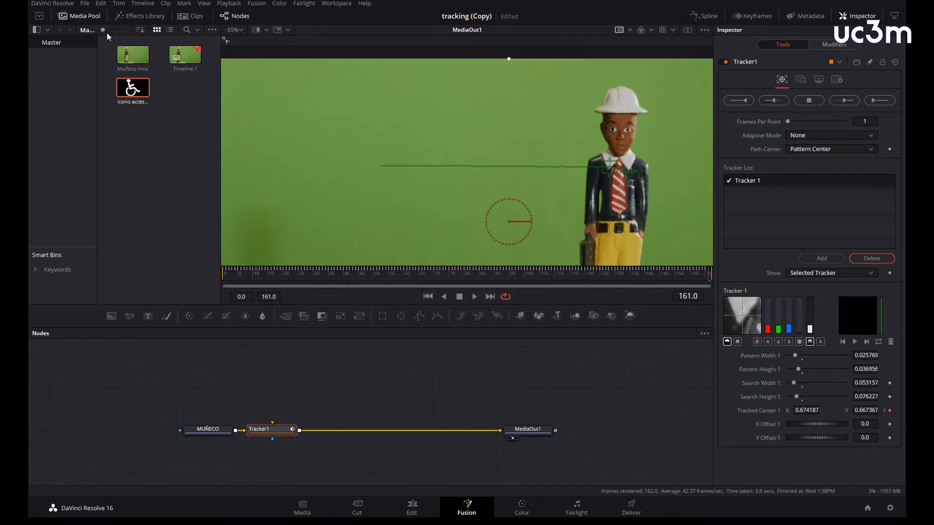
Step: Fit the whole frame in the viewer and scrub through the clip to check the tracked path, ending at frame 0
{"action": "left_click", "coordinate": [243, 30]}
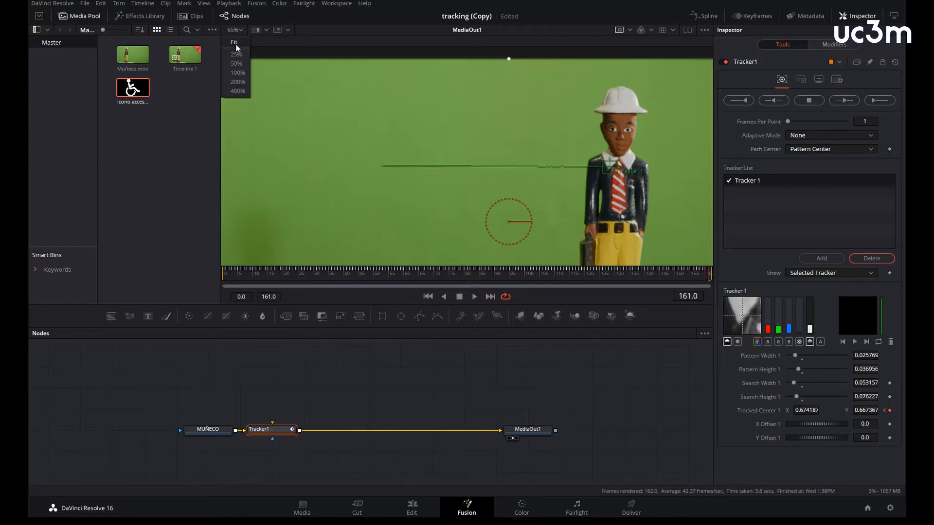
{"action": "left_click", "coordinate": [234, 42]}
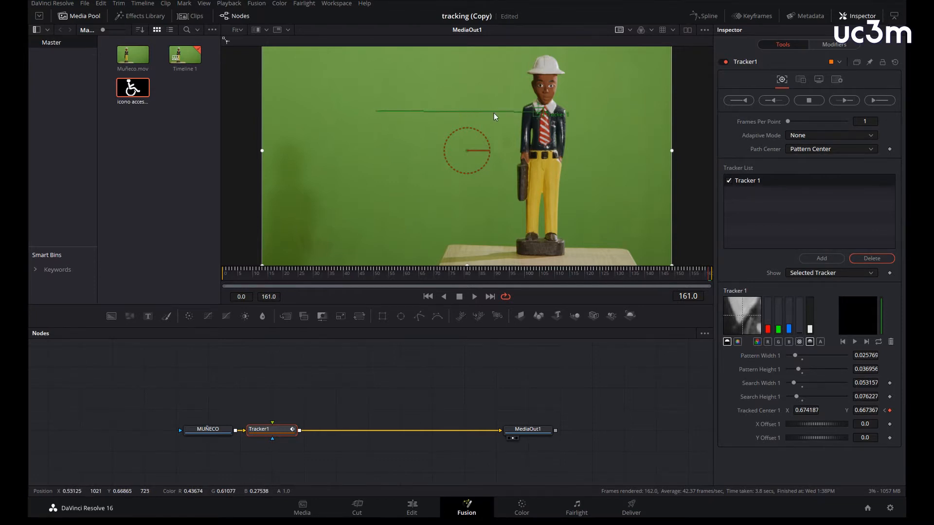
{"action": "left_click_drag", "start_coordinate": [706, 275], "coordinate": [220, 278]}
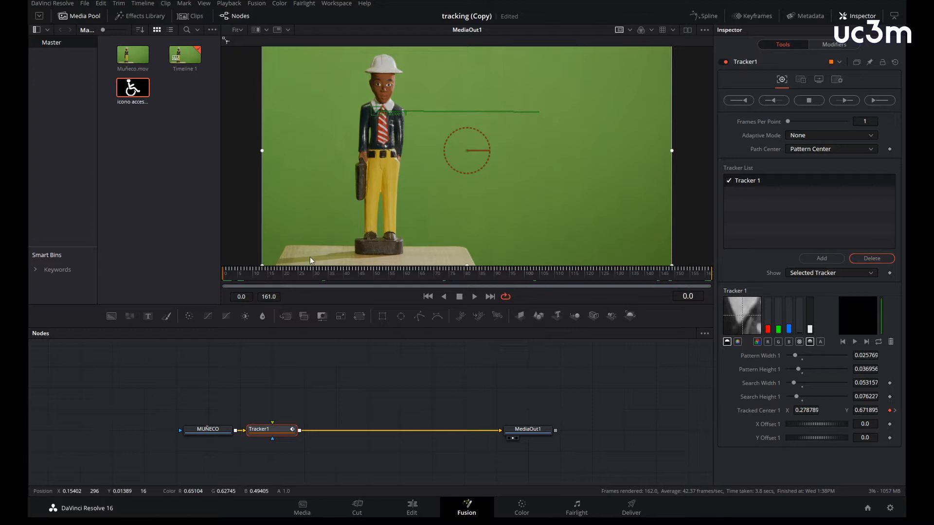
{"action": "left_click", "coordinate": [278, 276]}
{"action": "left_click_drag", "start_coordinate": [292, 279], "coordinate": [220, 282]}
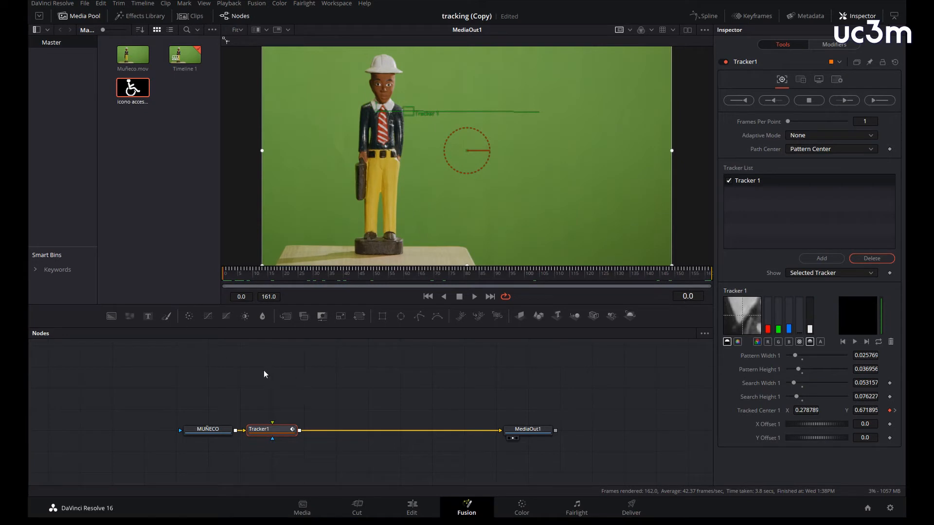
Step: Add a Text node reading "muñeco" above Tracker1 and connect its output to the tracker's foreground input
{"action": "left_click", "coordinate": [245, 369]}
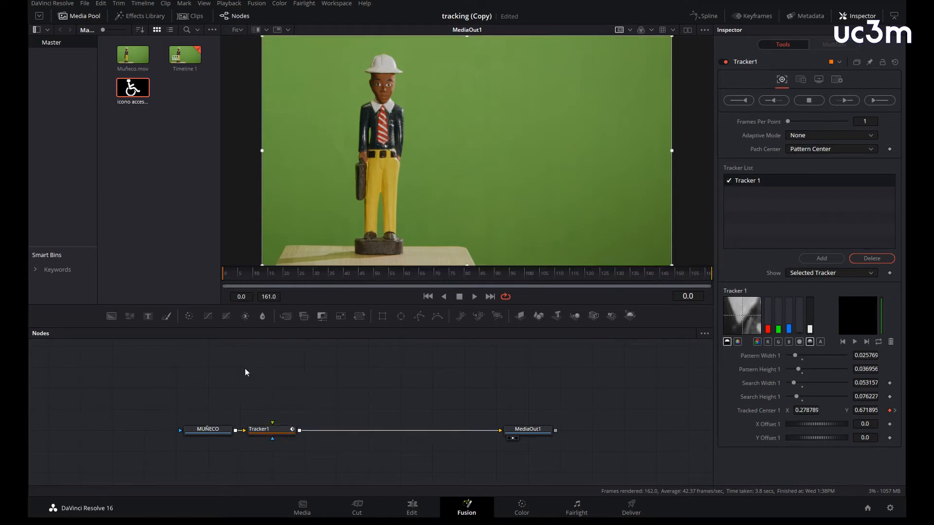
{"action": "left_click", "coordinate": [147, 316]}
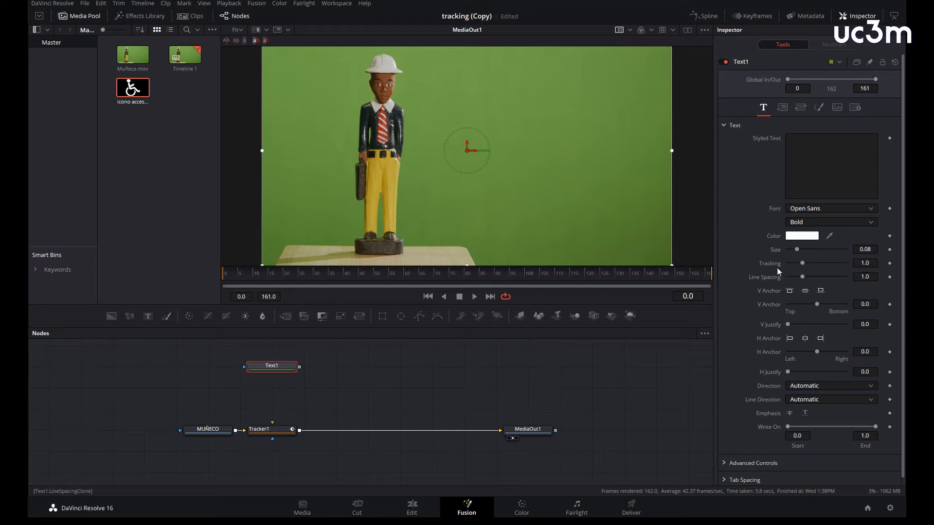
{"action": "left_click", "coordinate": [797, 150]}
{"action": "left_click_drag", "start_coordinate": [299, 367], "coordinate": [275, 427]}
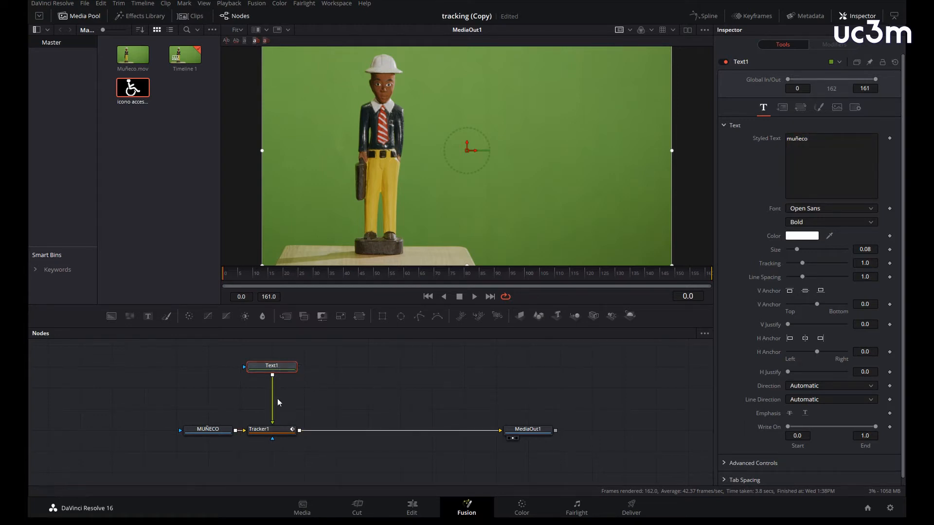
Step: Set Tracker1's operation to Match Move and scrub the opening frames to preview the text over the clip
{"action": "left_click", "coordinate": [275, 430]}
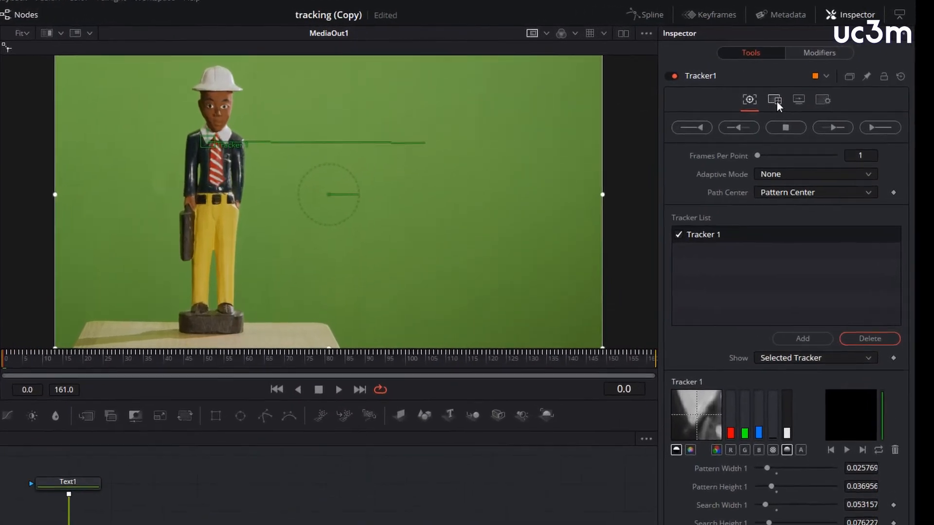
{"action": "left_click", "coordinate": [775, 101]}
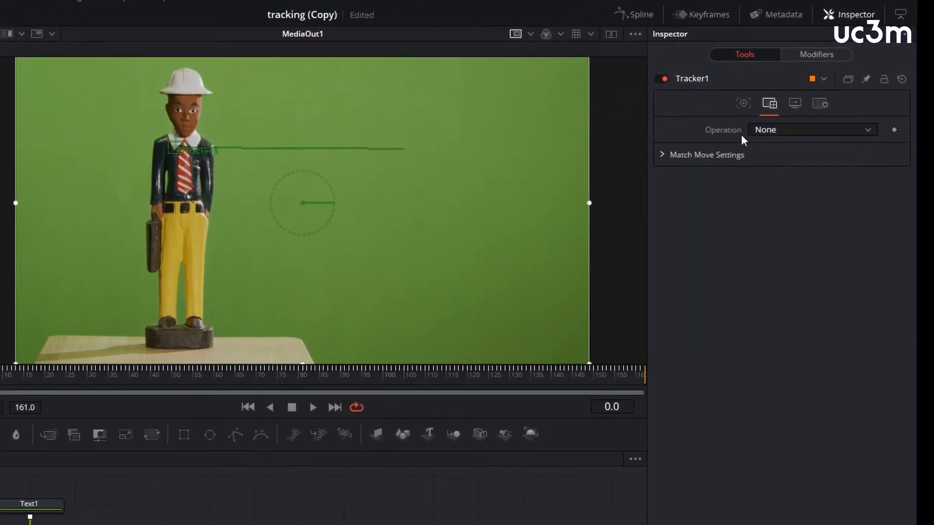
{"action": "left_click", "coordinate": [865, 128]}
{"action": "left_click", "coordinate": [845, 144]}
{"action": "left_click", "coordinate": [867, 129]}
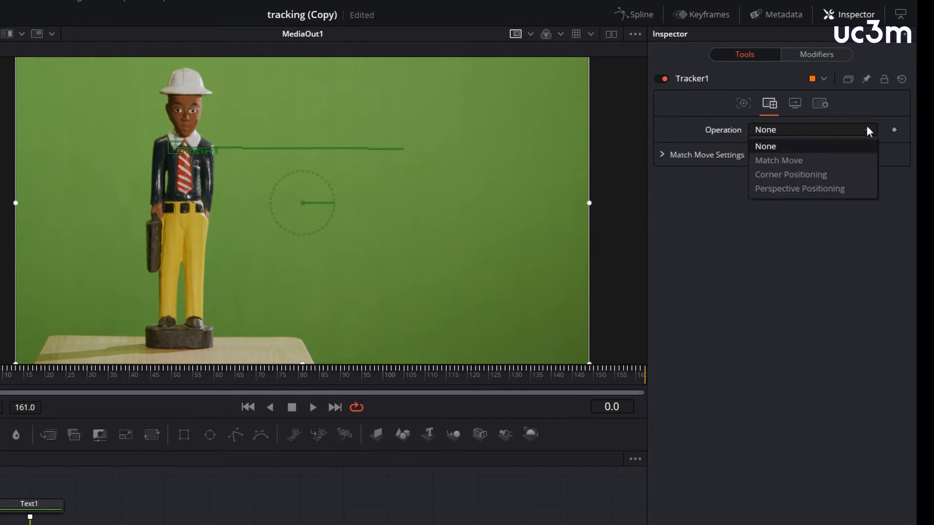
{"action": "left_click", "coordinate": [820, 161]}
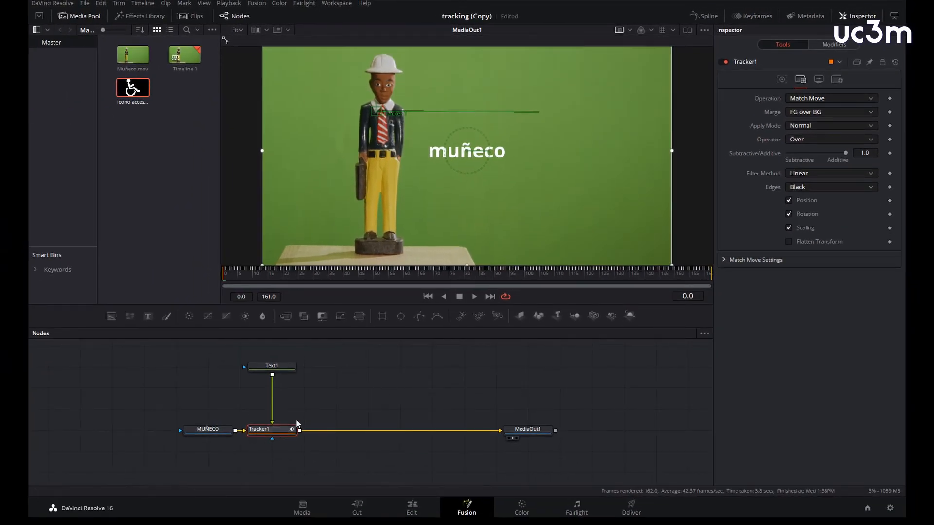
{"action": "mouse_move", "coordinate": [228, 276]}
{"action": "left_mouse_down"}
{"action": "mouse_move", "coordinate": [687, 288]}
{"action": "mouse_move", "coordinate": [459, 292]}
{"action": "mouse_move", "coordinate": [222, 275]}
{"action": "left_mouse_up"}
{"action": "left_click", "coordinate": [334, 377]}
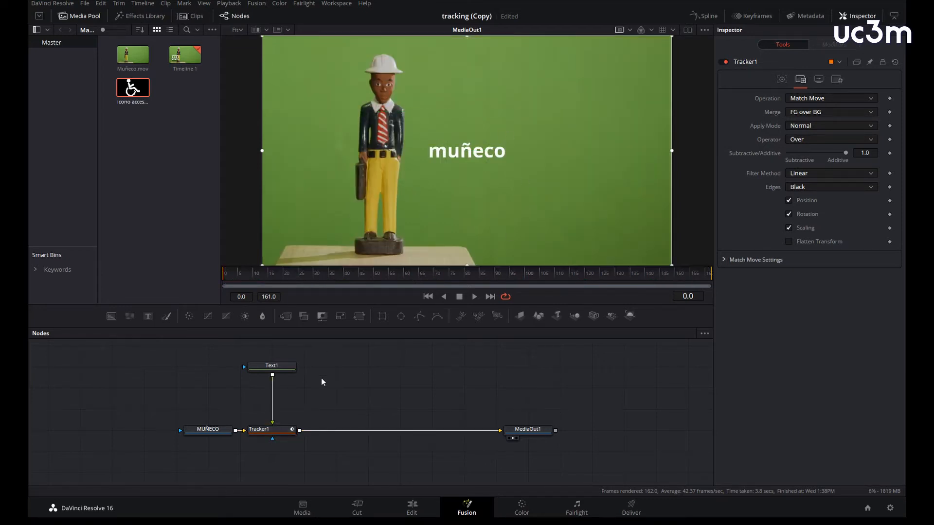
Step: Move Text1 closer to Tracker1 and add a near-white Background node, value 0.969, level with it
{"action": "left_click_drag", "start_coordinate": [270, 368], "coordinate": [286, 378]}
{"action": "left_click", "coordinate": [260, 429]}
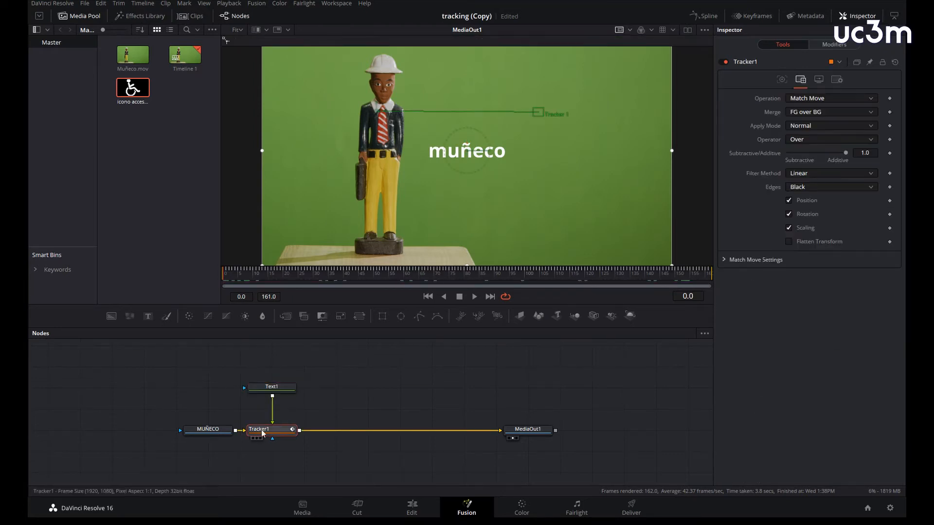
{"action": "left_click", "coordinate": [370, 362]}
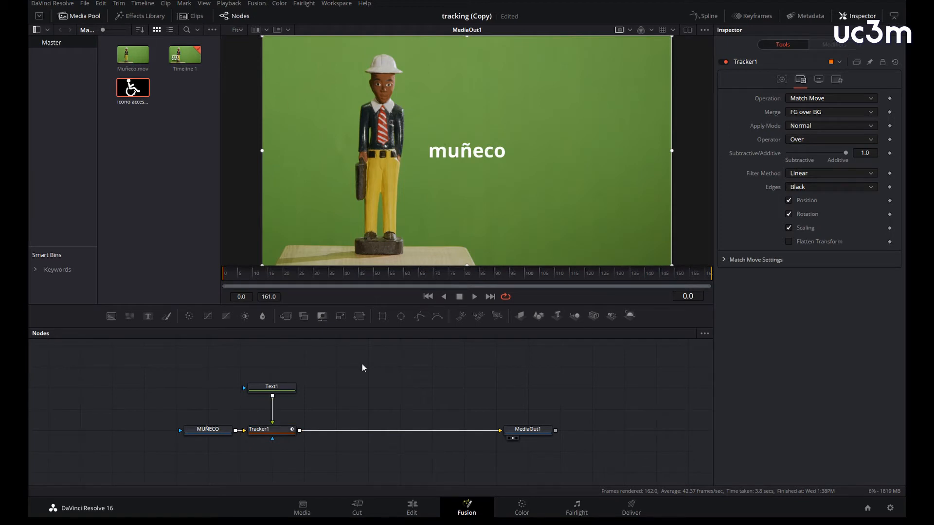
{"action": "left_click", "coordinate": [111, 316]}
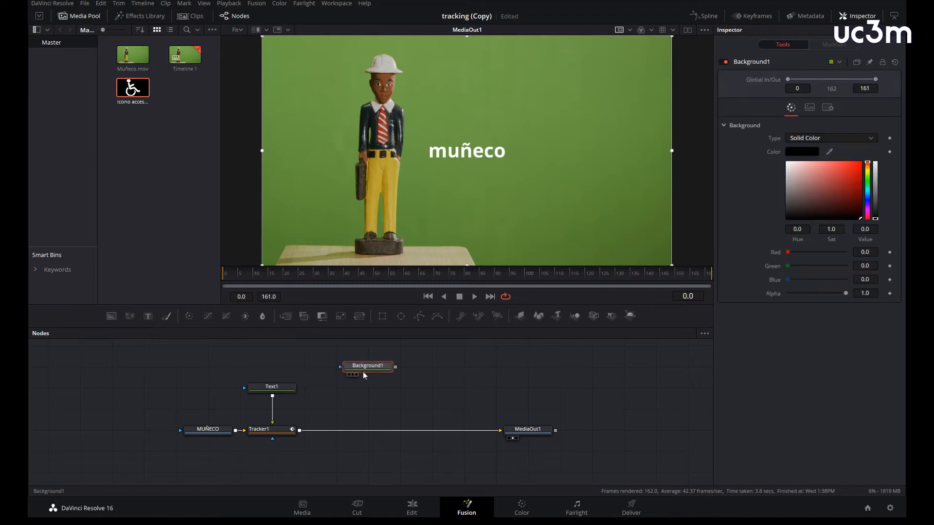
{"action": "left_click", "coordinate": [787, 166]}
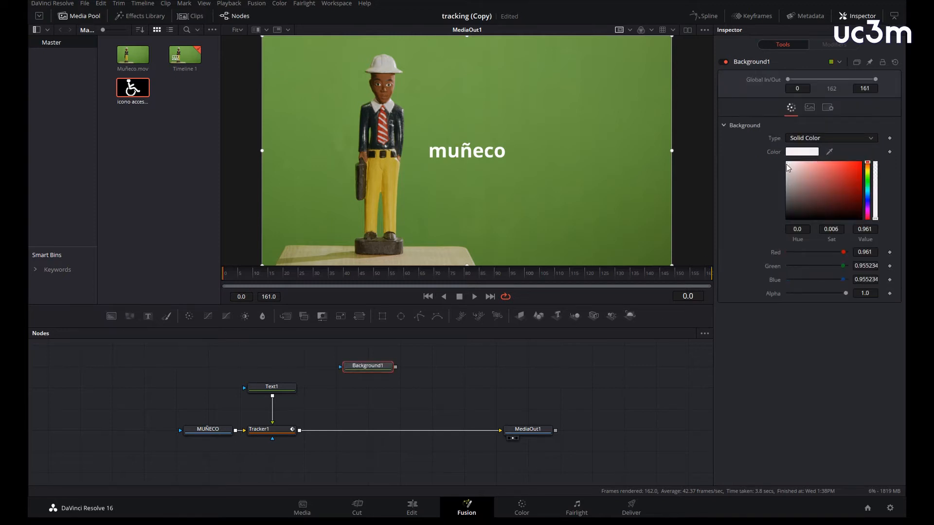
{"action": "left_click_drag", "start_coordinate": [360, 367], "coordinate": [360, 389]}
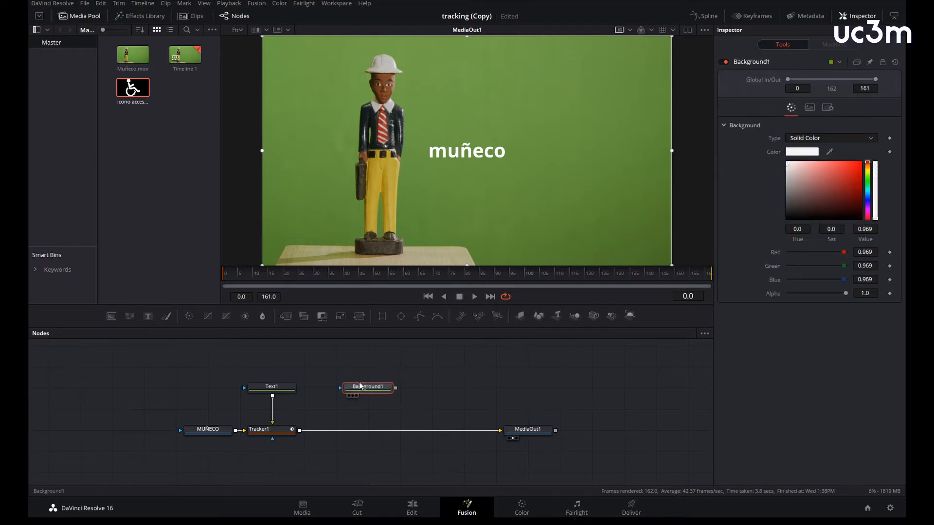
Step: Add a Rectangle mask to Background1 and show the masked background in the viewer
{"action": "left_click", "coordinate": [382, 316]}
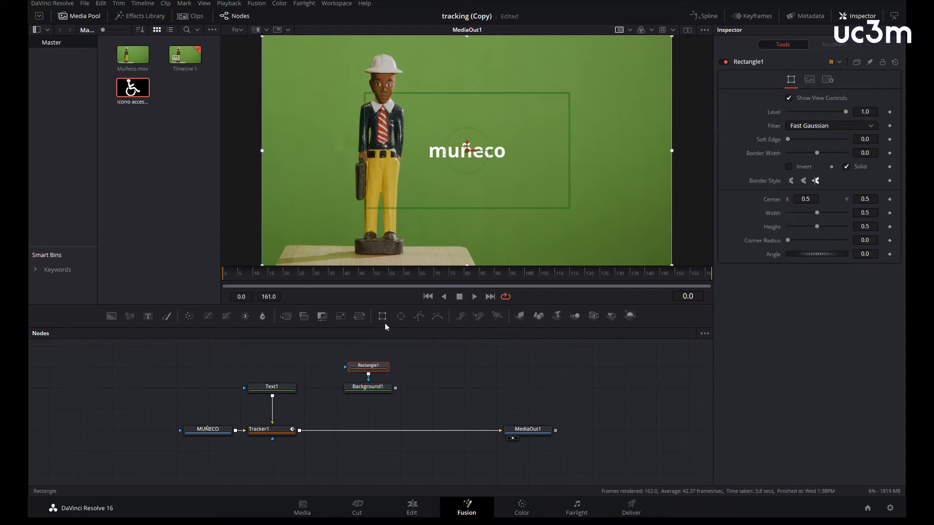
{"action": "left_click", "coordinate": [374, 389]}
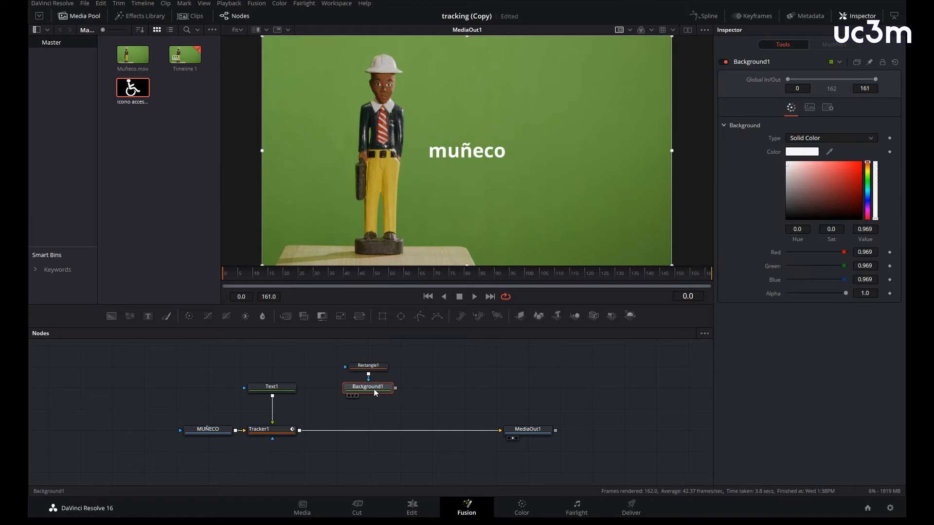
{"action": "key", "text": "1"}
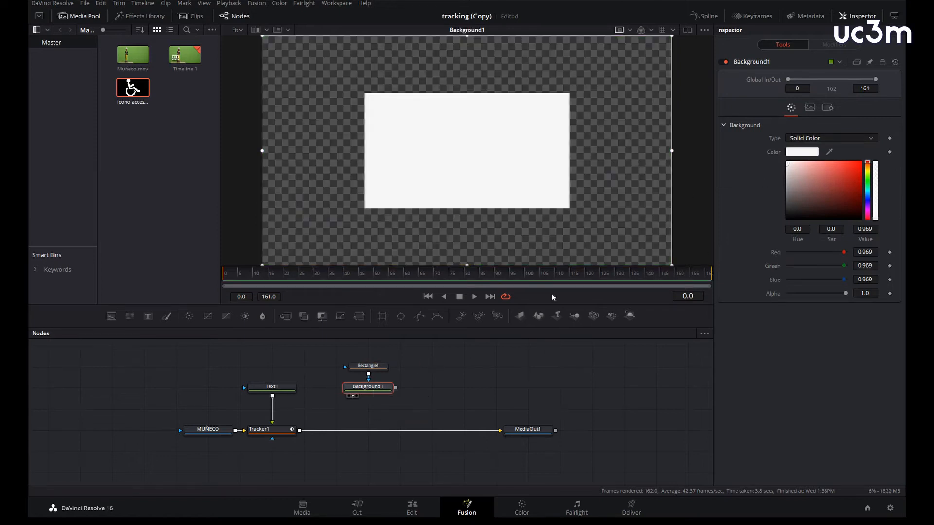
Step: Turn the rectangle mask into an outline by disabling Solid and setting its border width to 0.006
{"action": "left_click", "coordinate": [368, 366]}
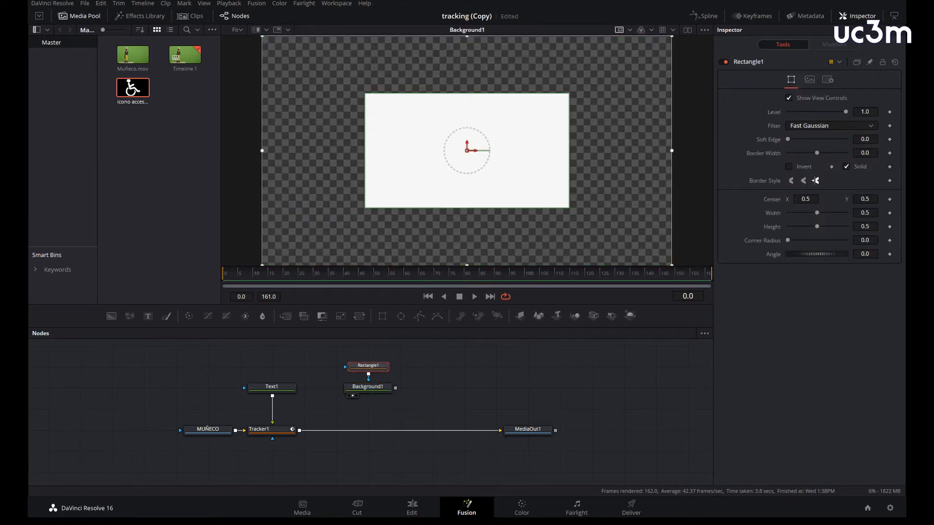
{"action": "left_click", "coordinate": [846, 167]}
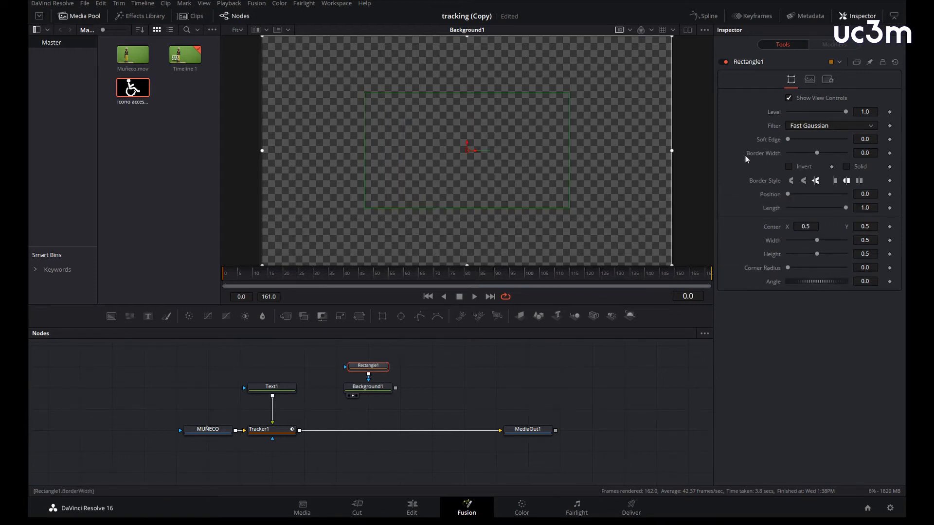
{"action": "left_click_drag", "start_coordinate": [816, 153], "coordinate": [816, 153]}
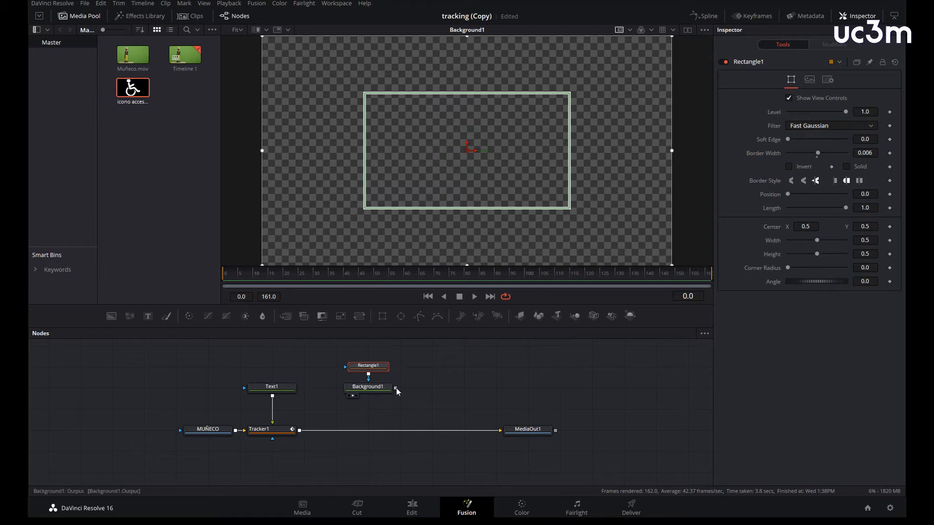
Step: Merge the masked Background1 over Tracker1's output and show MediaOut1 in the viewer
{"action": "left_click", "coordinate": [361, 411]}
{"action": "left_click_drag", "start_coordinate": [394, 390], "coordinate": [301, 431]}
{"action": "left_click", "coordinate": [527, 432]}
{"action": "key", "text": "1"}
{"action": "left_click", "coordinate": [515, 376]}
Step: Shrink Rectangle1 to width 0.228 and height 0.126 to frame the text, and scrub the opening frames to check it
{"action": "left_click", "coordinate": [361, 366]}
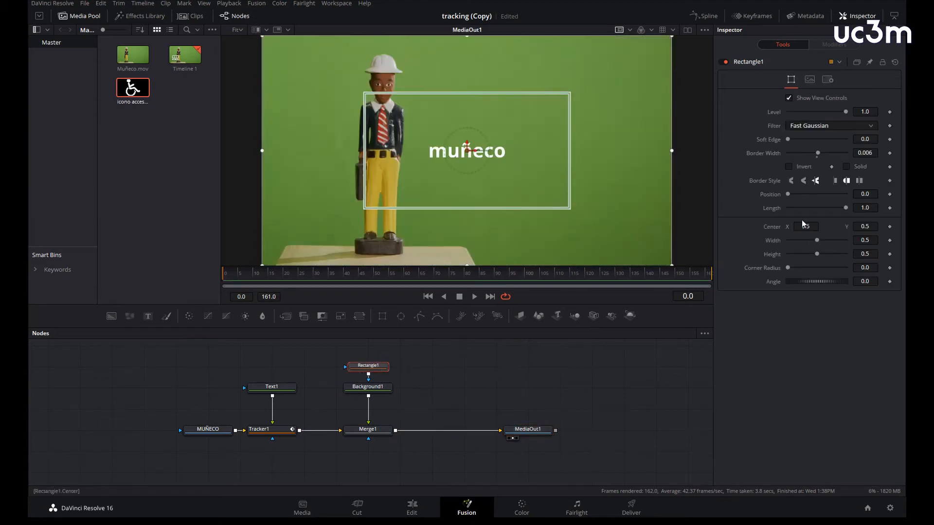
{"action": "left_click_drag", "start_coordinate": [817, 242], "coordinate": [793, 256]}
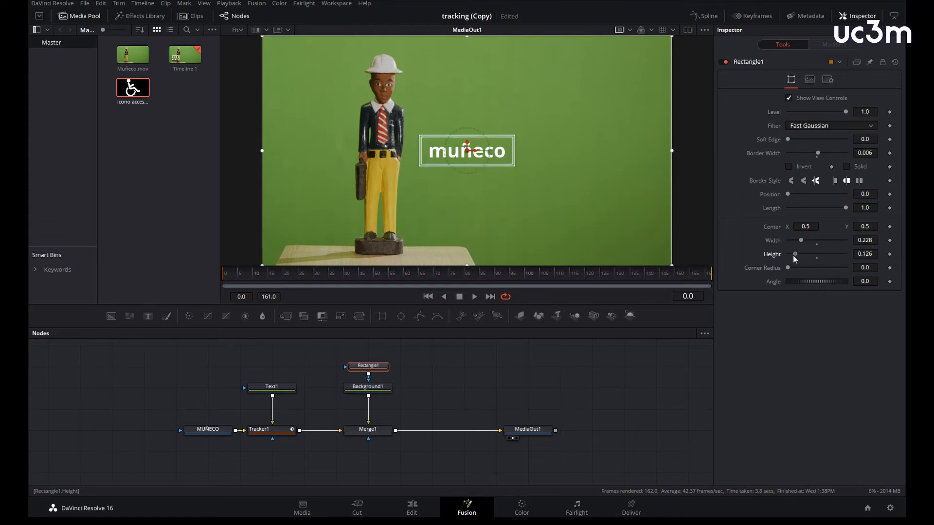
{"action": "left_click", "coordinate": [506, 360]}
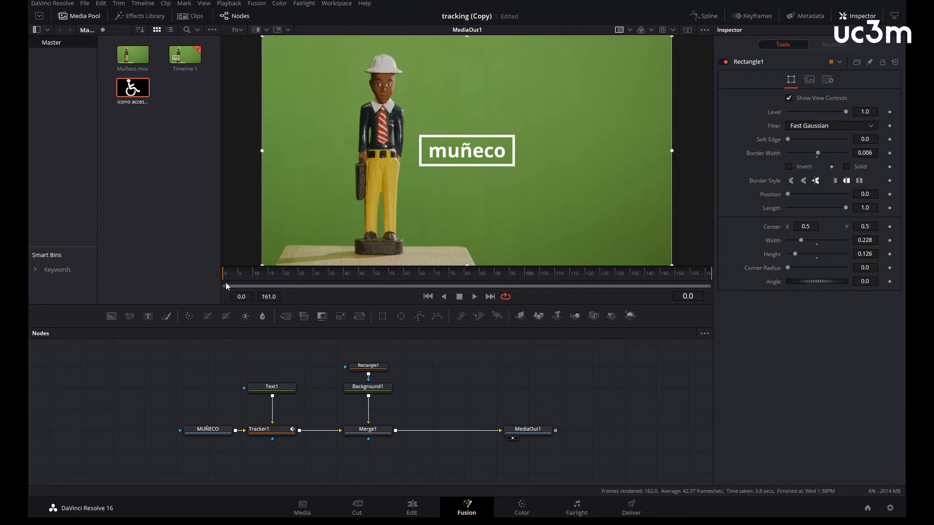
{"action": "mouse_move", "coordinate": [225, 275]}
{"action": "left_mouse_down"}
{"action": "mouse_move", "coordinate": [589, 288]}
{"action": "mouse_move", "coordinate": [222, 276]}
{"action": "left_mouse_up"}
Step: Add a Transform after Background1, connect its Center to the Tracker1Tracker1Path position, and scrub the opening frames
{"action": "left_click", "coordinate": [372, 388]}
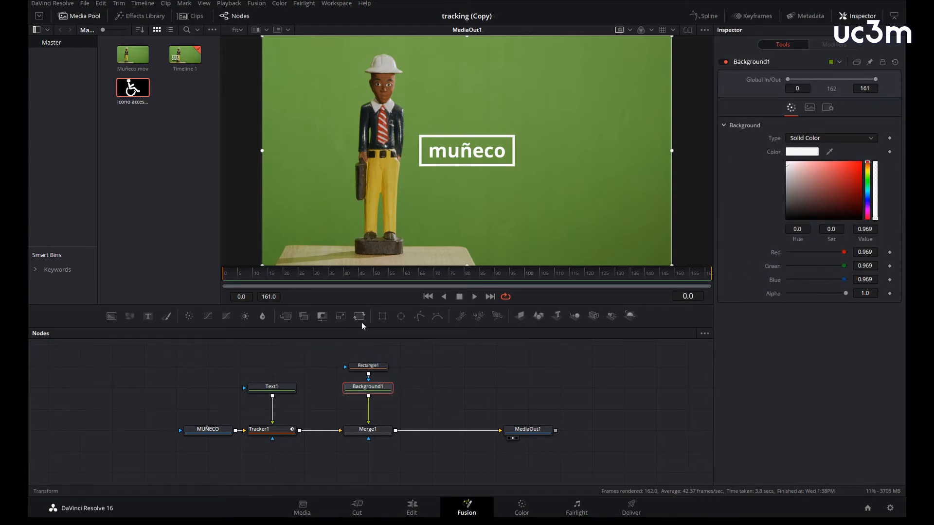
{"action": "left_click", "coordinate": [360, 316]}
{"action": "left_click", "coordinate": [431, 390]}
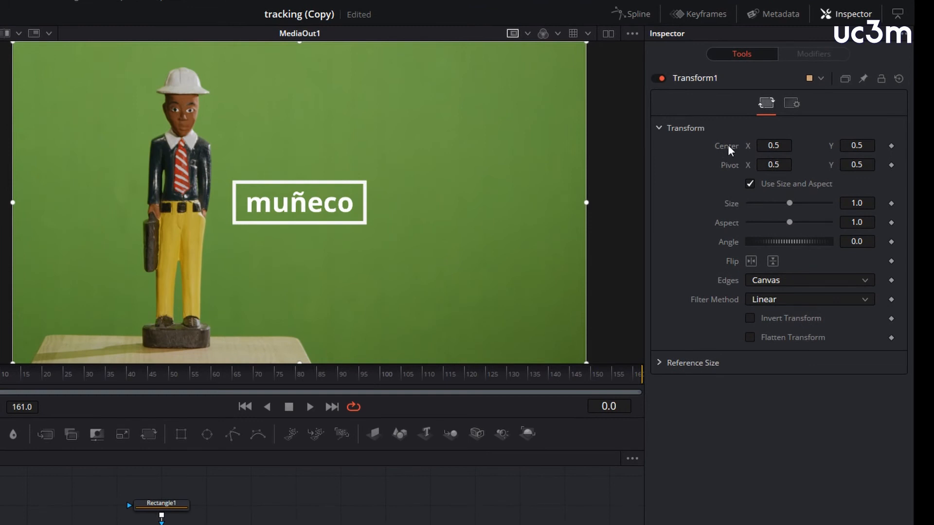
{"action": "right_click", "coordinate": [728, 145]}
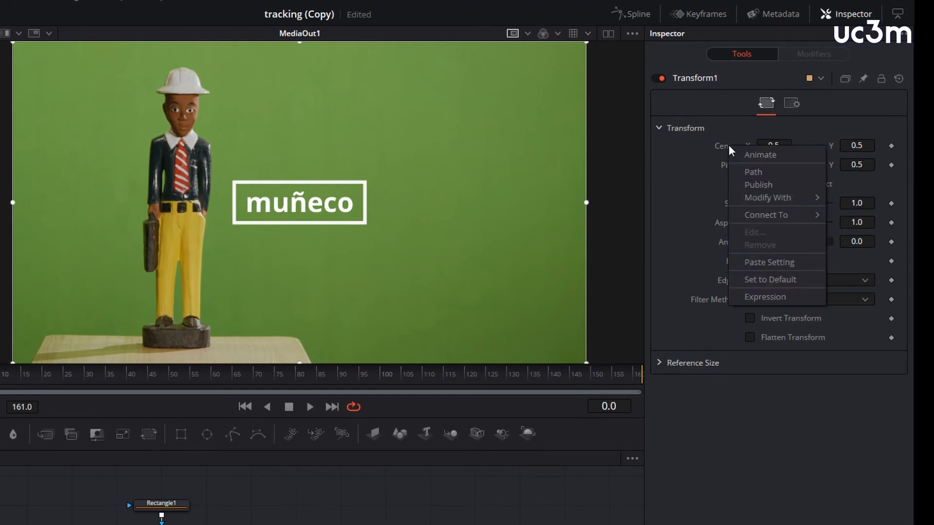
{"action": "mouse_move", "coordinate": [767, 217]}
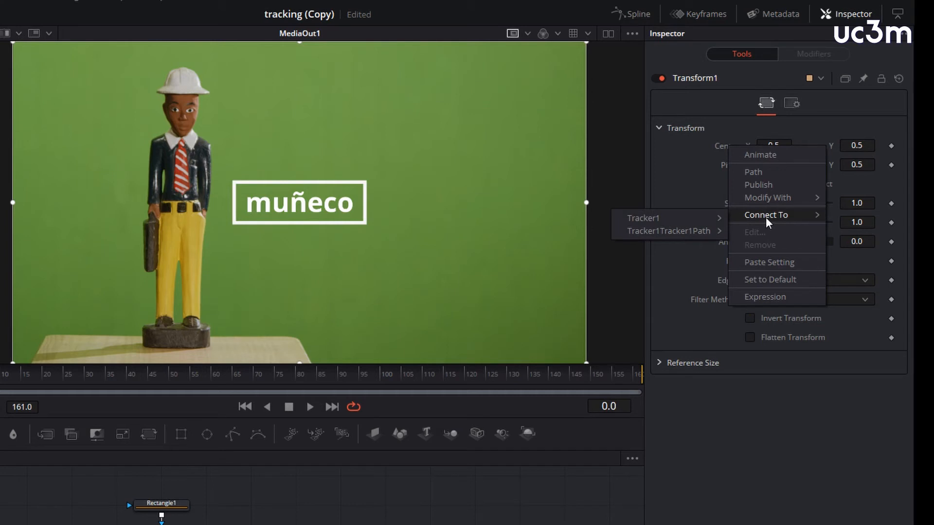
{"action": "mouse_move", "coordinate": [690, 232]}
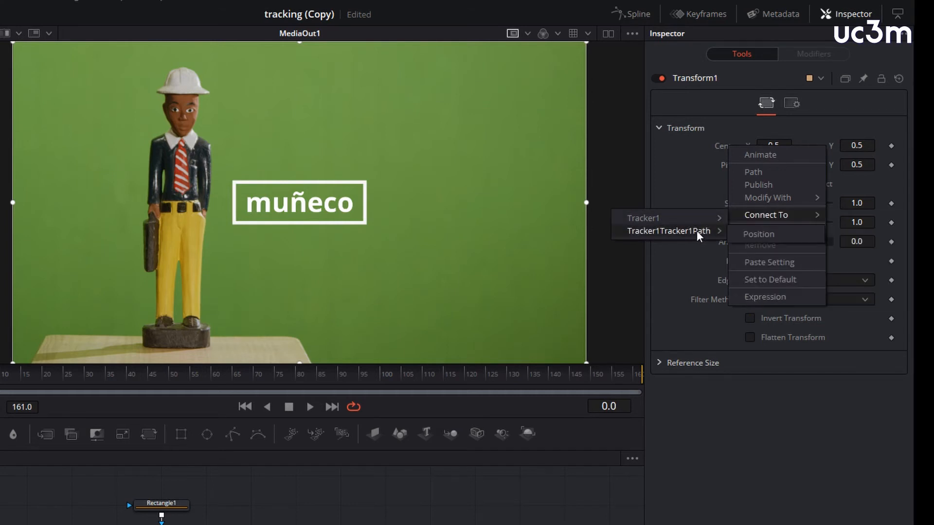
{"action": "left_click", "coordinate": [760, 233]}
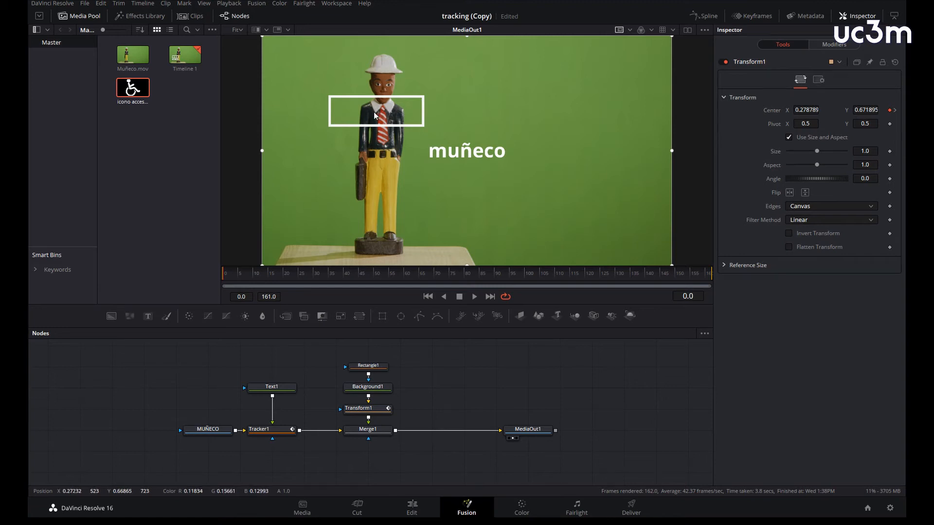
{"action": "mouse_move", "coordinate": [233, 274]}
{"action": "left_mouse_down"}
{"action": "mouse_move", "coordinate": [684, 276]}
{"action": "mouse_move", "coordinate": [421, 269]}
{"action": "mouse_move", "coordinate": [222, 278]}
{"action": "left_mouse_up"}
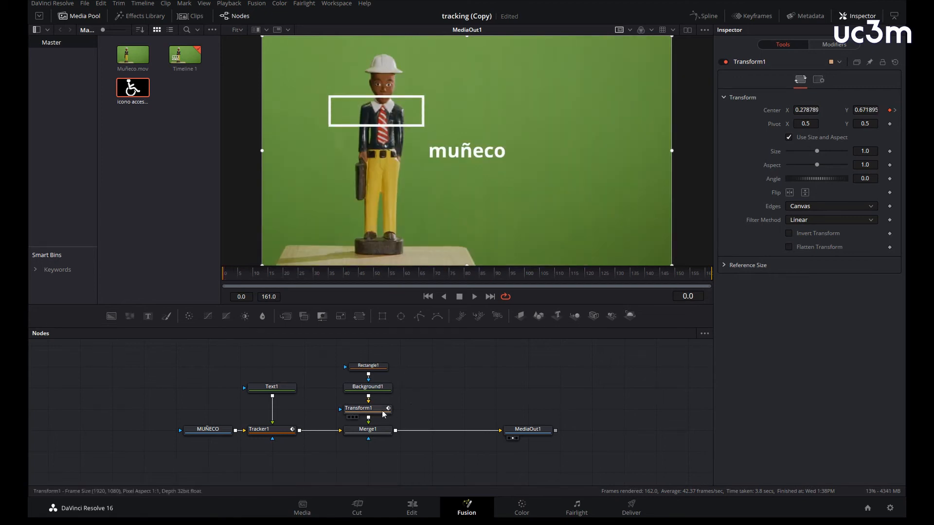
Step: Offset the tracked frame back around the text by moving Merge1's Center to about X 0.719, Y 0.329, and scrub to check
{"action": "left_click", "coordinate": [373, 408]}
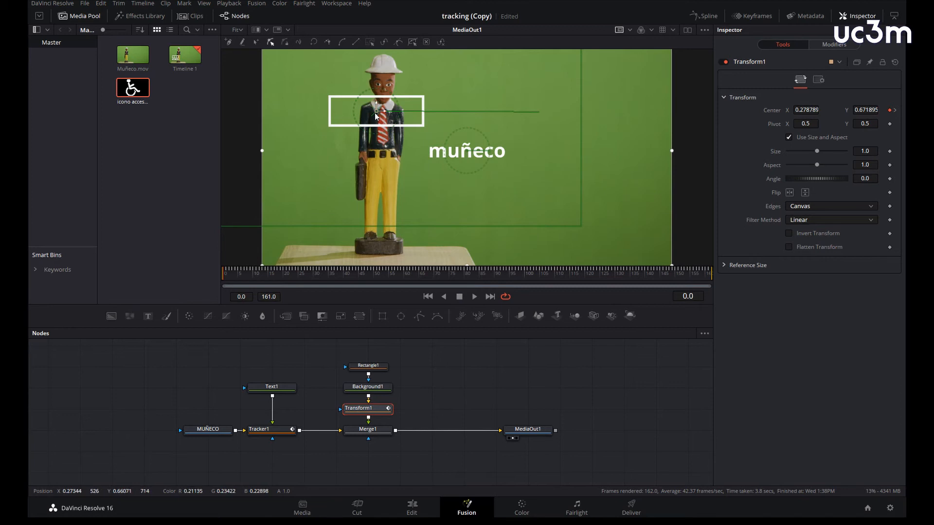
{"action": "left_click", "coordinate": [447, 363]}
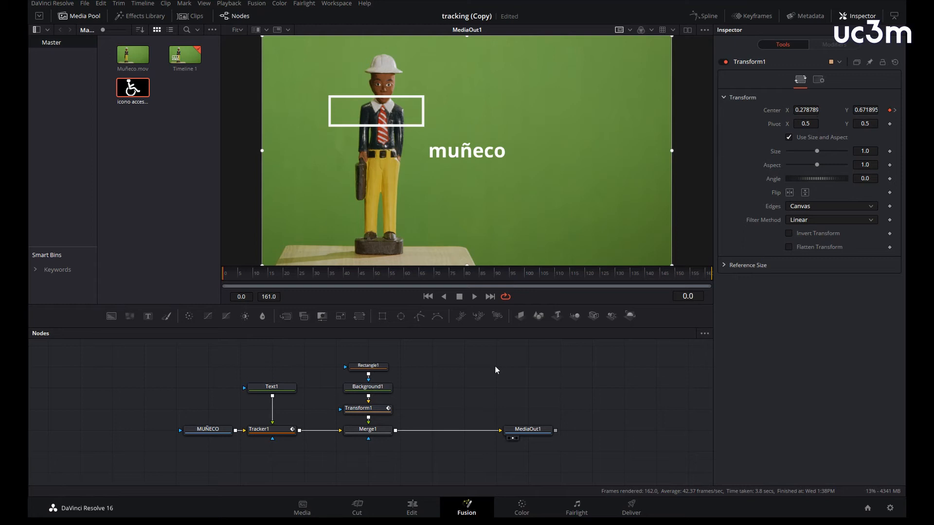
{"action": "left_click", "coordinate": [371, 431]}
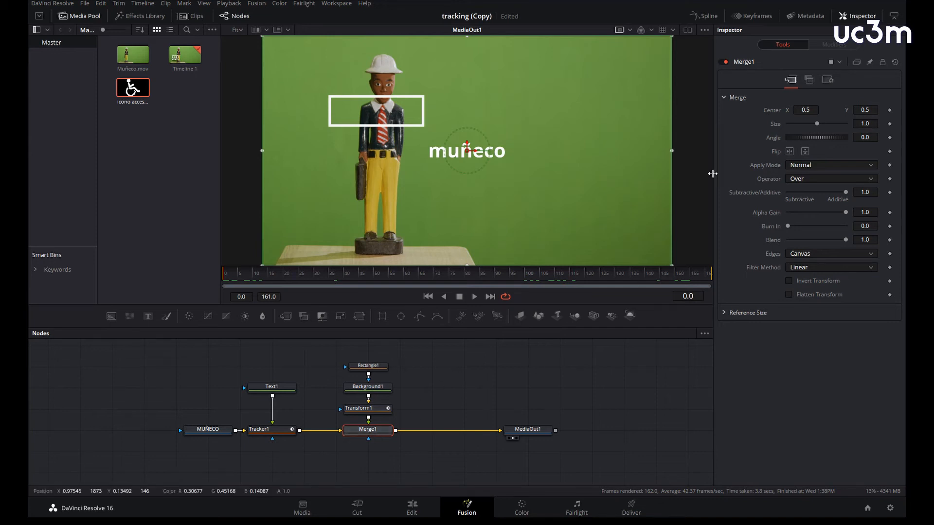
{"action": "left_click_drag", "start_coordinate": [467, 150], "coordinate": [556, 189]}
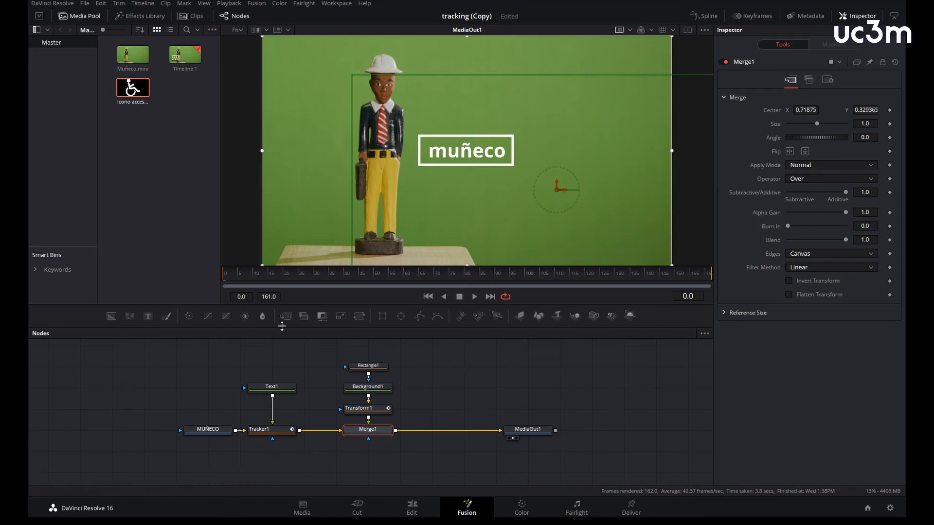
{"action": "left_click_drag", "start_coordinate": [250, 273], "coordinate": [218, 282]}
{"action": "left_click", "coordinate": [427, 385]}
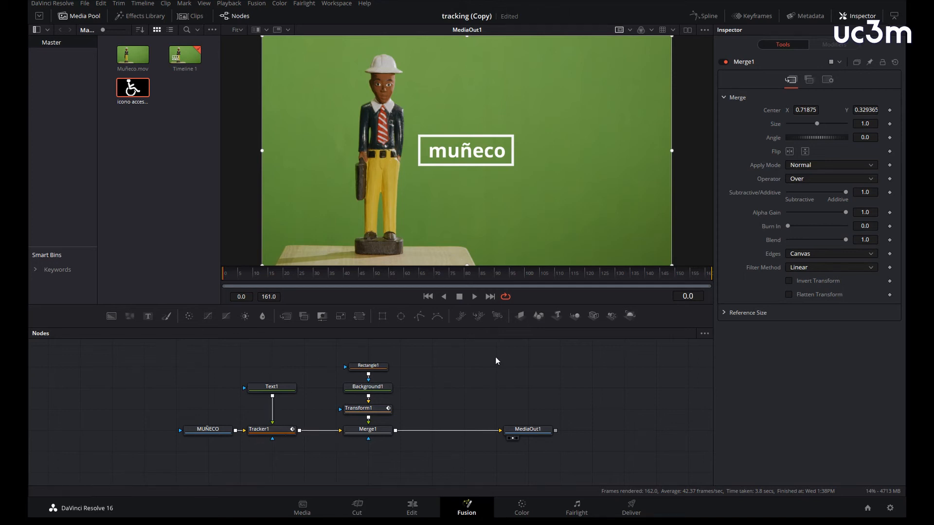
Step: Merge the accessibility icon image from the media pool over Merge1's output and show MediaOut1 in the viewer
{"action": "left_click_drag", "start_coordinate": [132, 90], "coordinate": [464, 366]}
{"action": "key", "text": "1"}
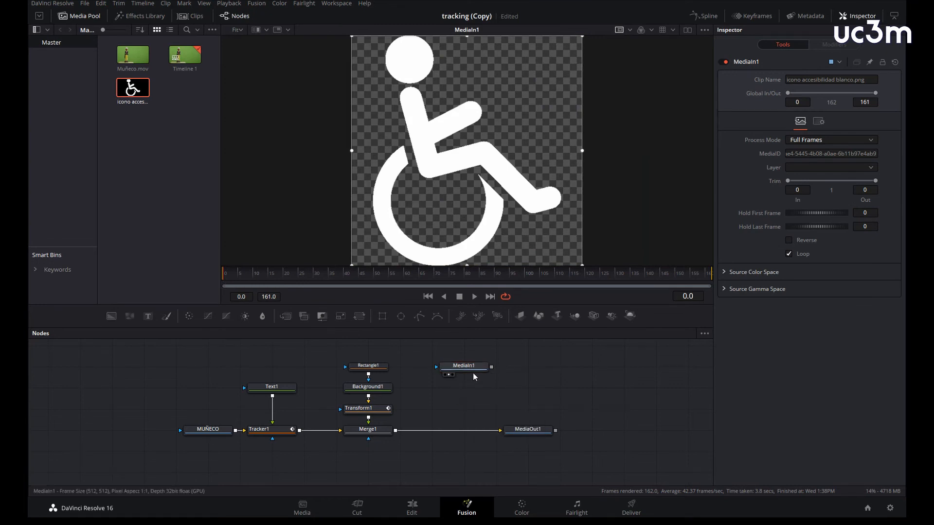
{"action": "left_click_drag", "start_coordinate": [492, 368], "coordinate": [395, 431]}
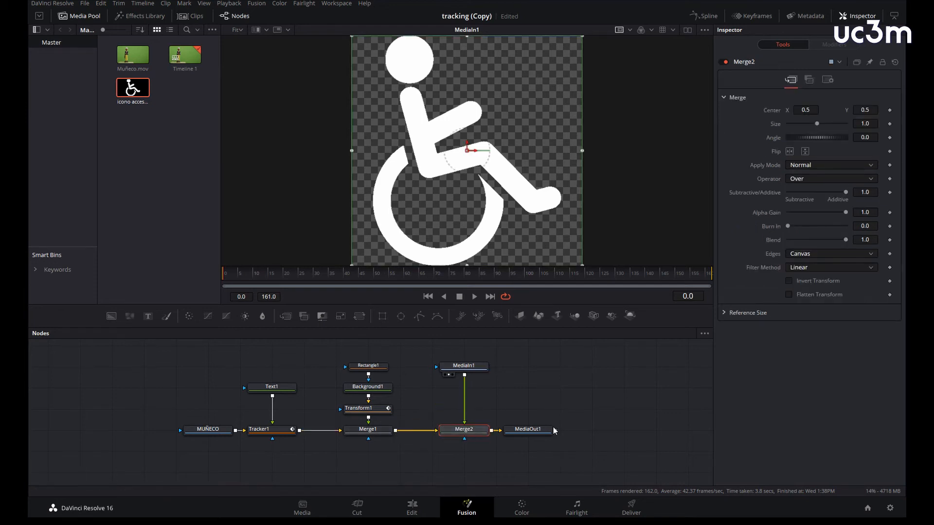
{"action": "left_click_drag", "start_coordinate": [528, 430], "coordinate": [559, 430]}
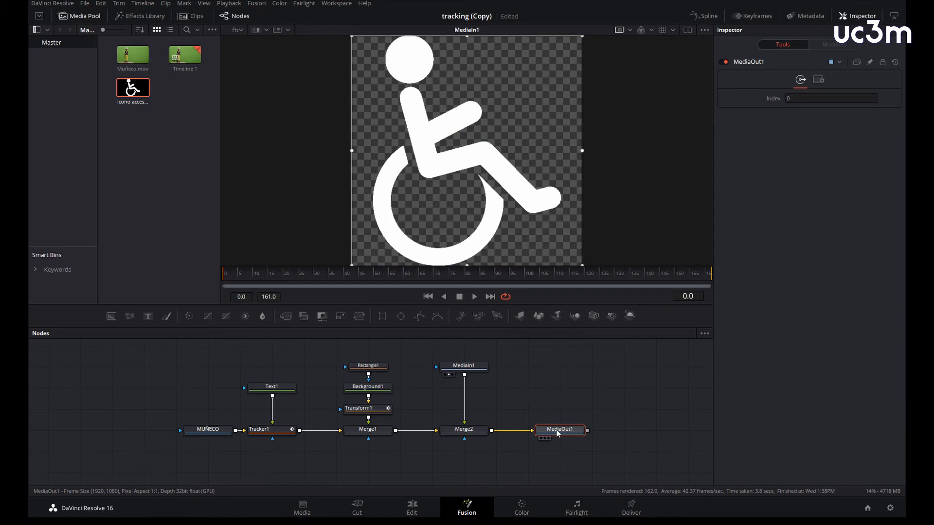
{"action": "key", "text": "1"}
{"action": "left_click", "coordinate": [579, 392]}
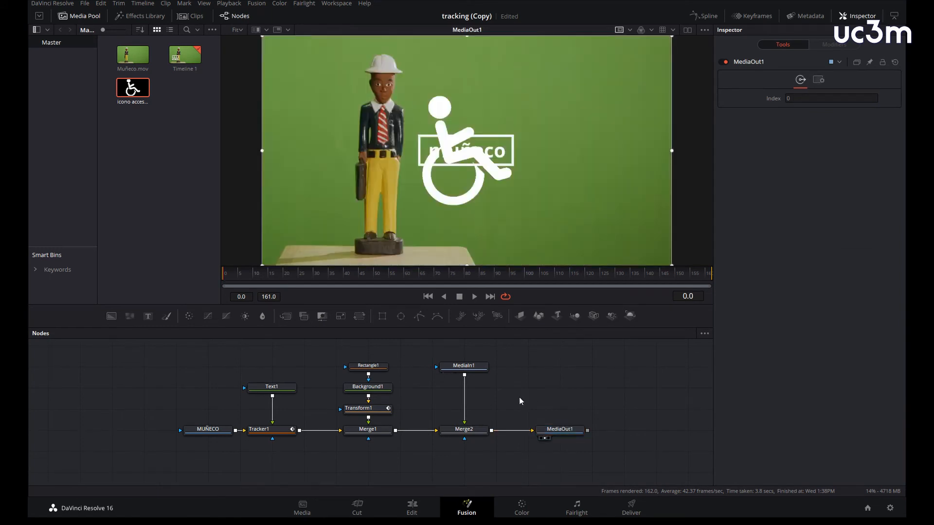
Step: Add a Transform after MediaIn1, set its size to 0.59, and place the icon above the frame at about X 0.680, Y 0.927
{"action": "left_click", "coordinate": [470, 371]}
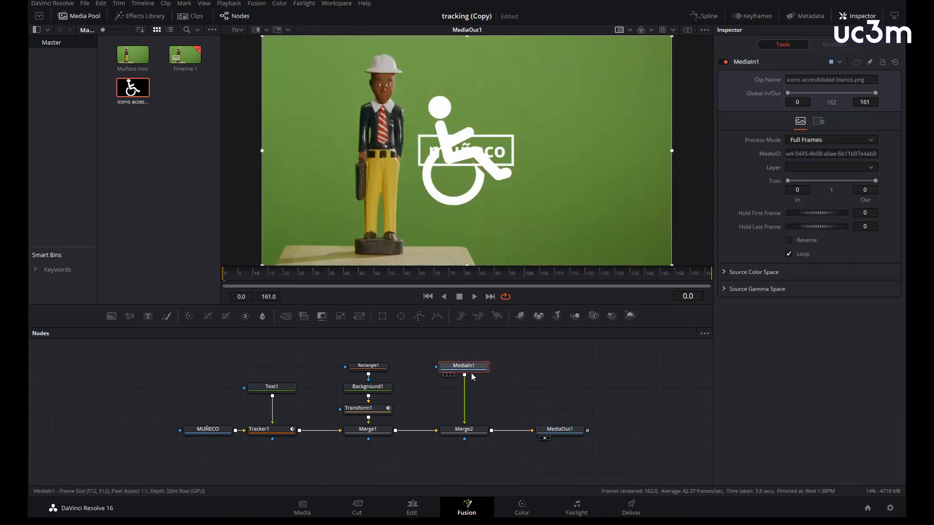
{"action": "left_click", "coordinate": [359, 316]}
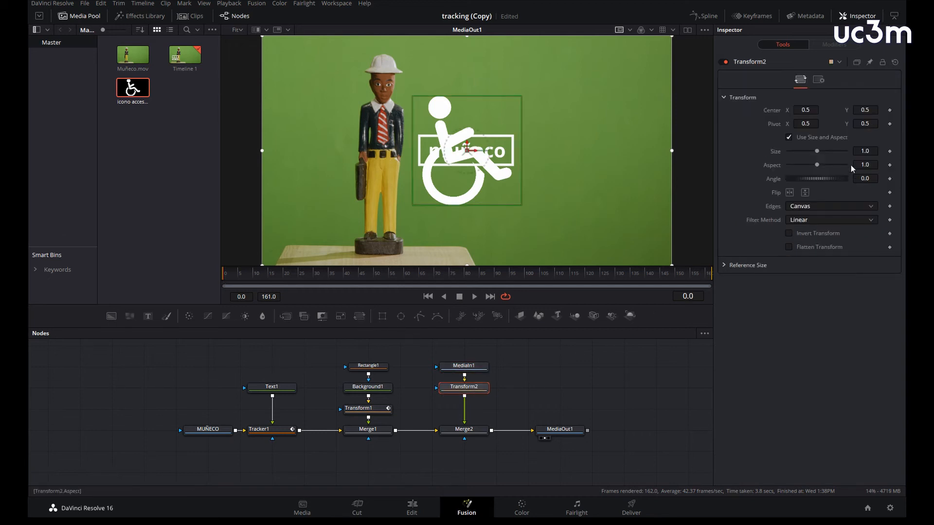
{"action": "left_click_drag", "start_coordinate": [817, 151], "coordinate": [806, 153]}
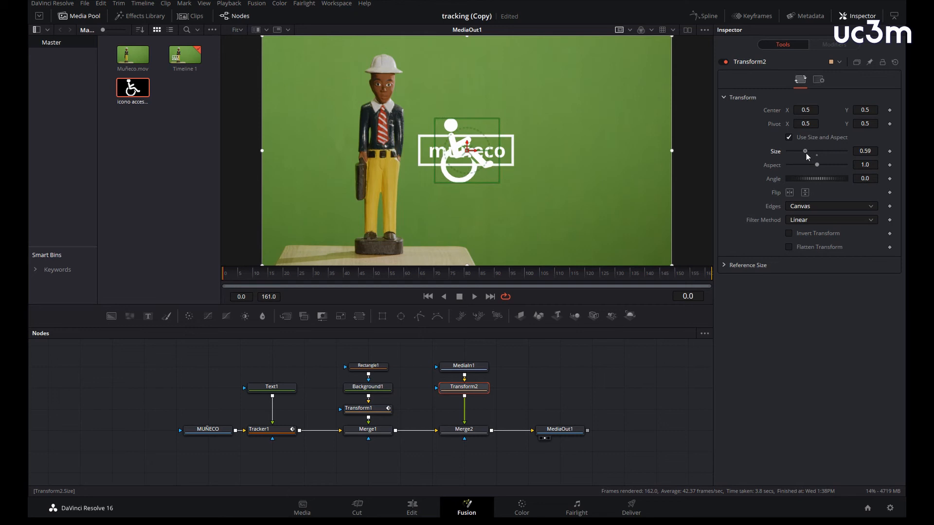
{"action": "left_click_drag", "start_coordinate": [468, 152], "coordinate": [488, 107]}
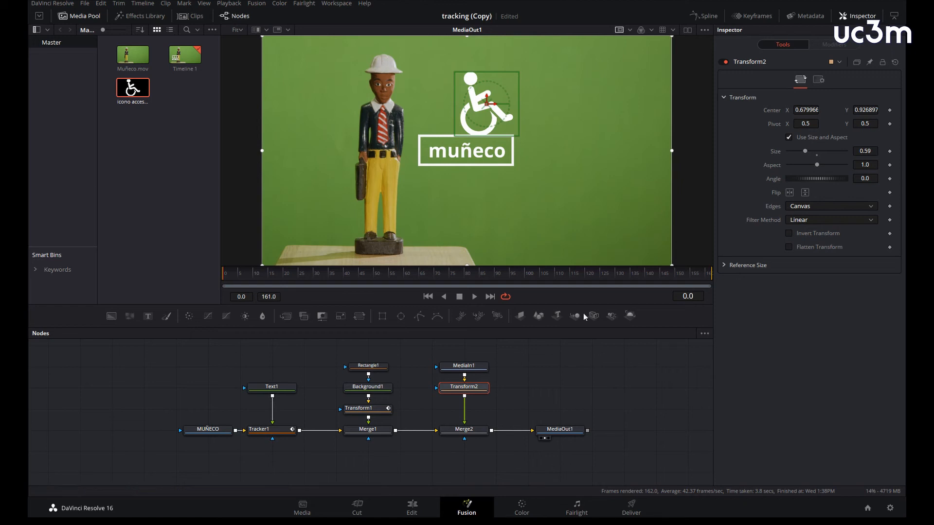
{"action": "left_click", "coordinate": [574, 369]}
Step: Set Merge2's apply mode to Overlay and scrub the opening frames to preview the icon
{"action": "left_click", "coordinate": [464, 429]}
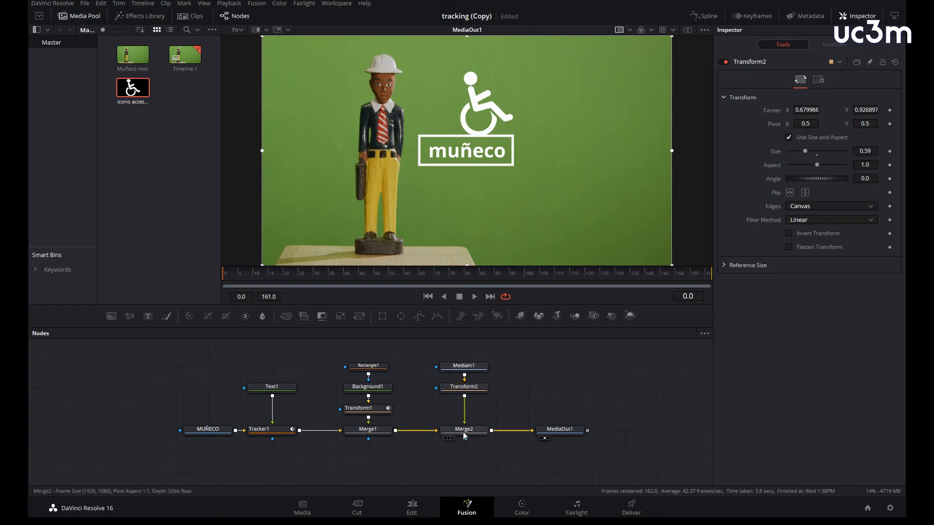
{"action": "left_click", "coordinate": [542, 403]}
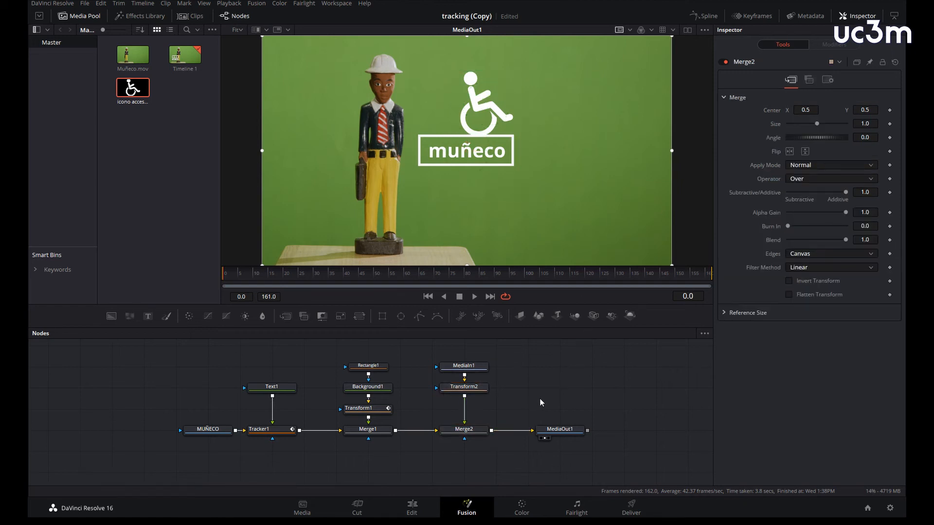
{"action": "left_click", "coordinate": [462, 430]}
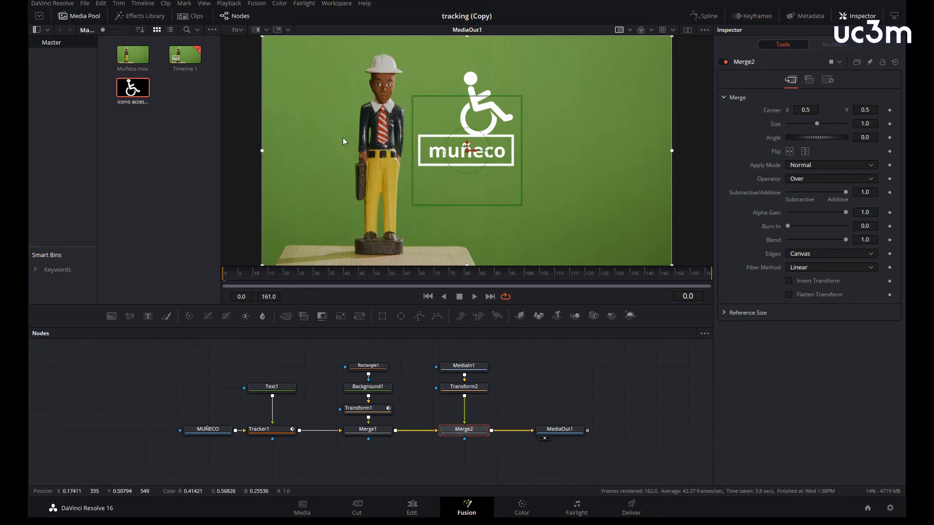
{"action": "left_click", "coordinate": [830, 165]}
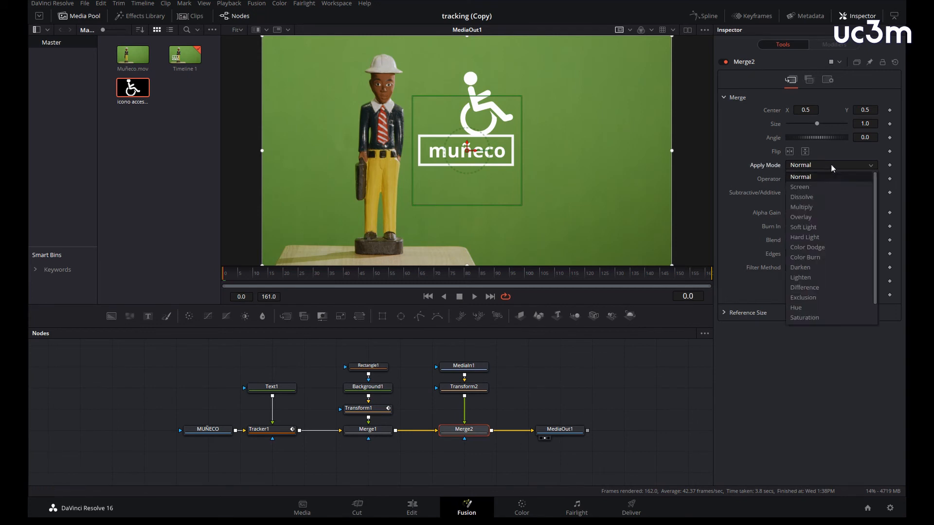
{"action": "left_click", "coordinate": [813, 217]}
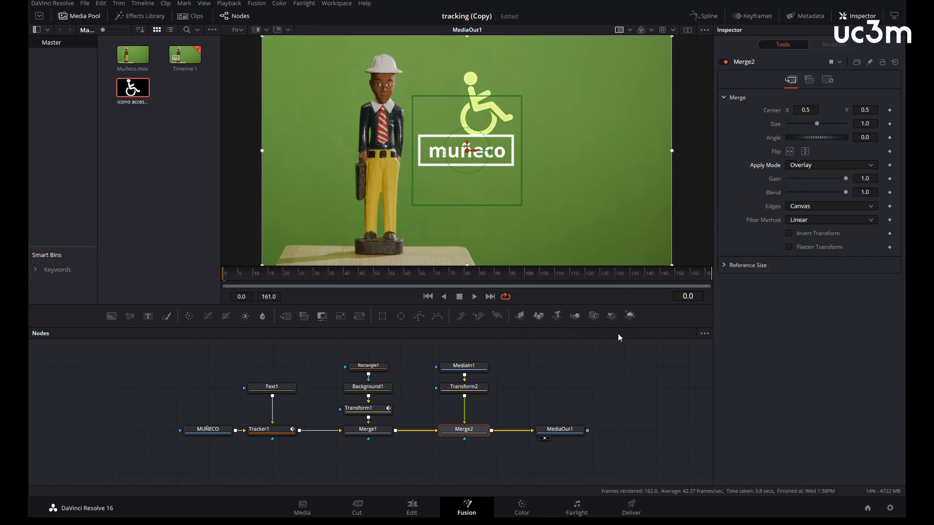
{"action": "left_click", "coordinate": [530, 387]}
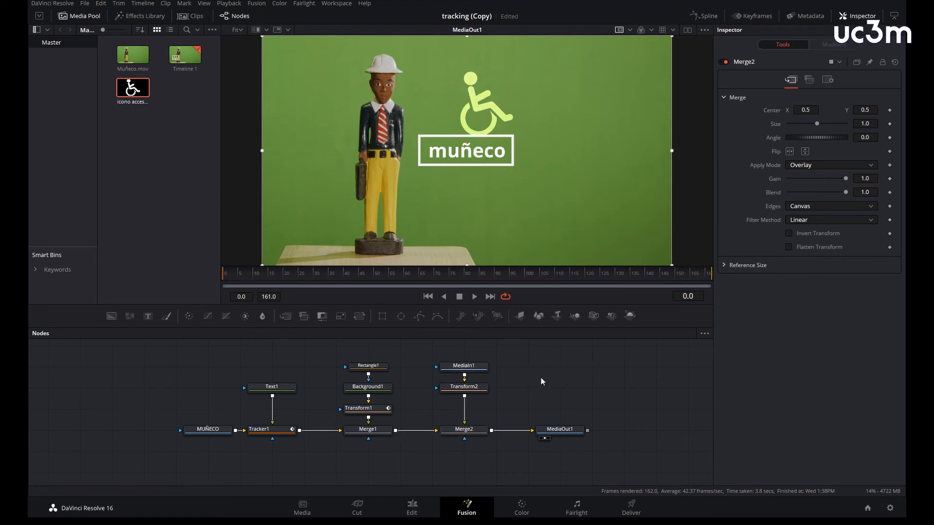
{"action": "mouse_move", "coordinate": [233, 277]}
{"action": "left_mouse_down"}
{"action": "mouse_move", "coordinate": [596, 288]}
{"action": "mouse_move", "coordinate": [226, 284]}
{"action": "left_mouse_up"}
Step: Connect Merge2's Center to the Tracker1Tracker1Path position and use Transform2 to move the icon above the frame, Center about X 1.513, Y 0.580
{"action": "left_click", "coordinate": [470, 432]}
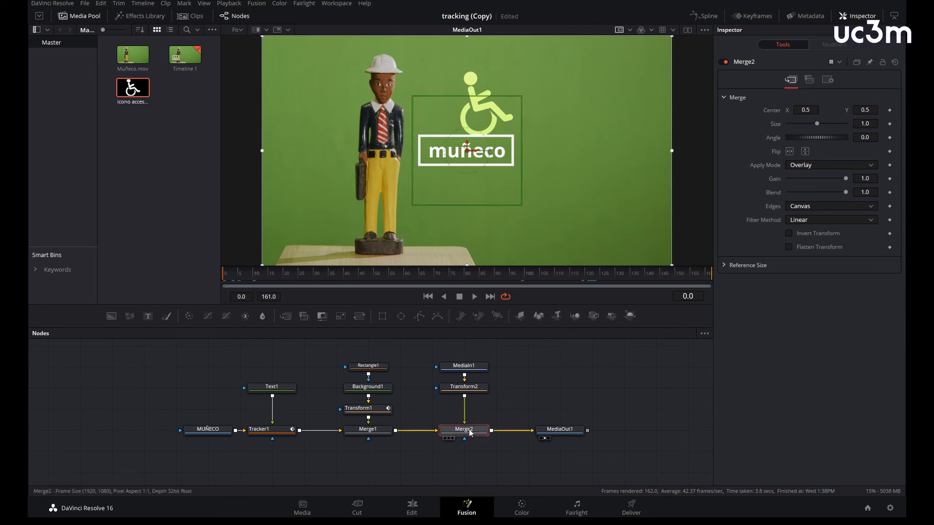
{"action": "right_click", "coordinate": [775, 111]}
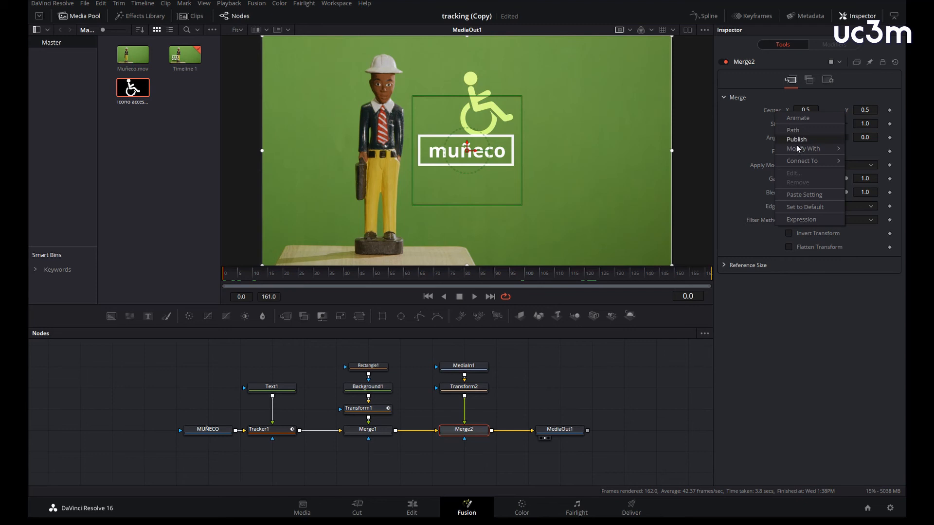
{"action": "mouse_move", "coordinate": [801, 161]}
{"action": "mouse_move", "coordinate": [741, 172]}
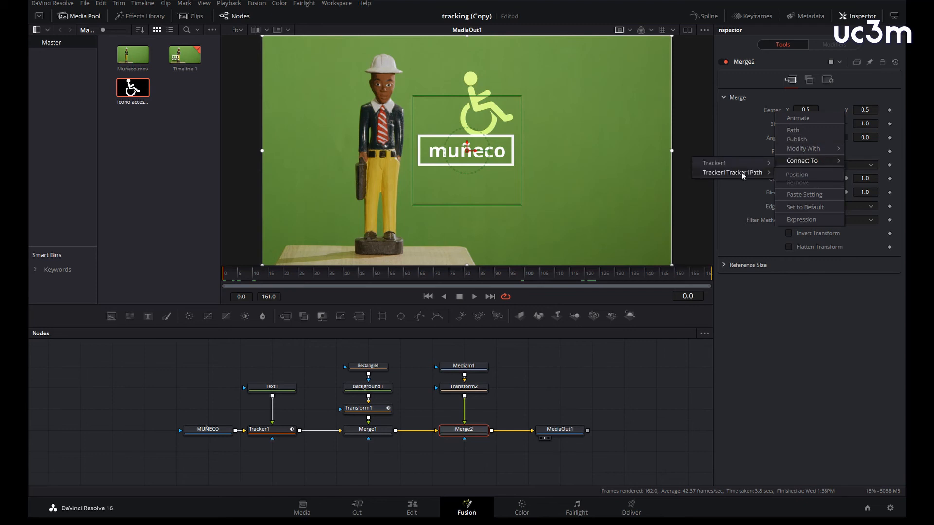
{"action": "left_click", "coordinate": [794, 176]}
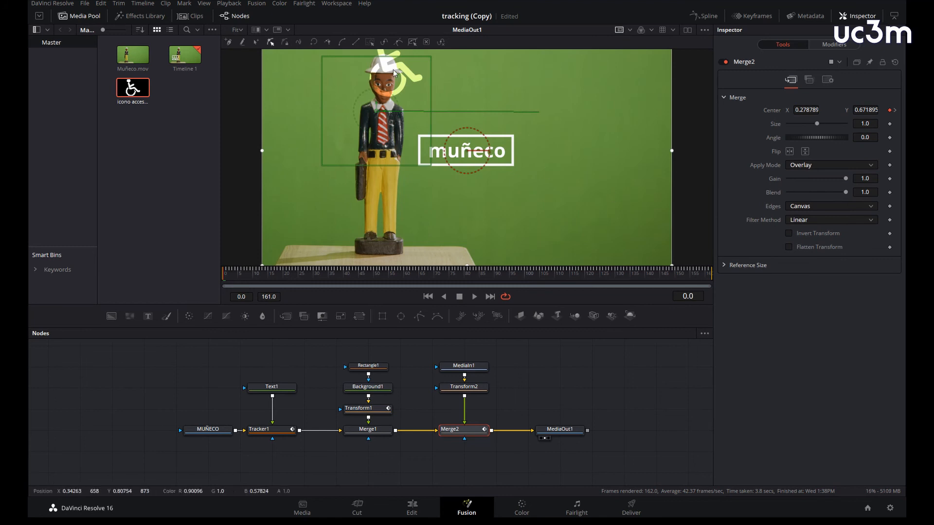
{"action": "left_click", "coordinate": [464, 387]}
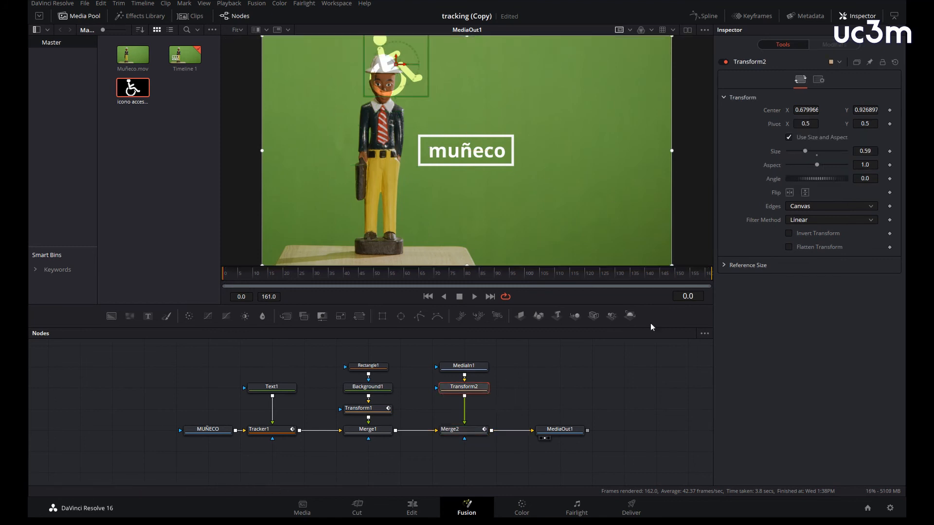
{"action": "left_click_drag", "start_coordinate": [406, 73], "coordinate": [486, 105]}
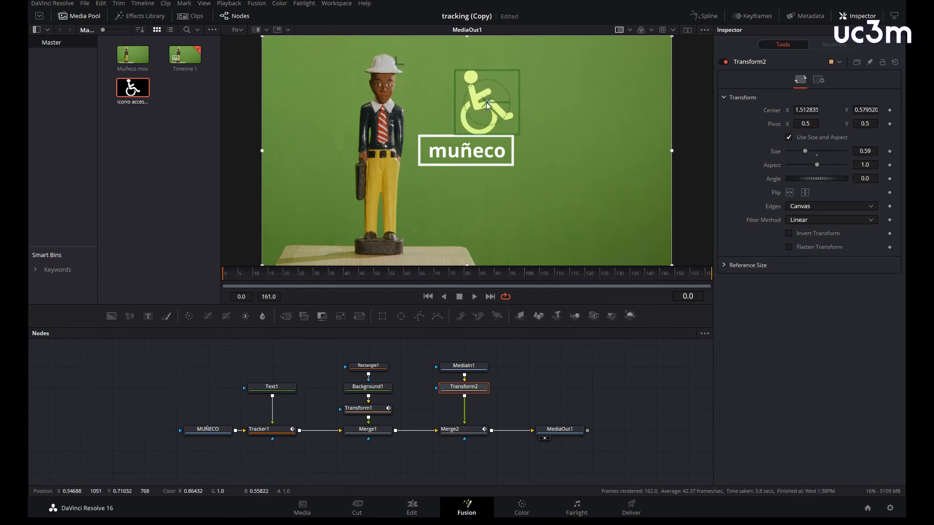
Step: Play the composite from the start to check that the label, frame and icon follow the figure
{"action": "left_click", "coordinate": [591, 369]}
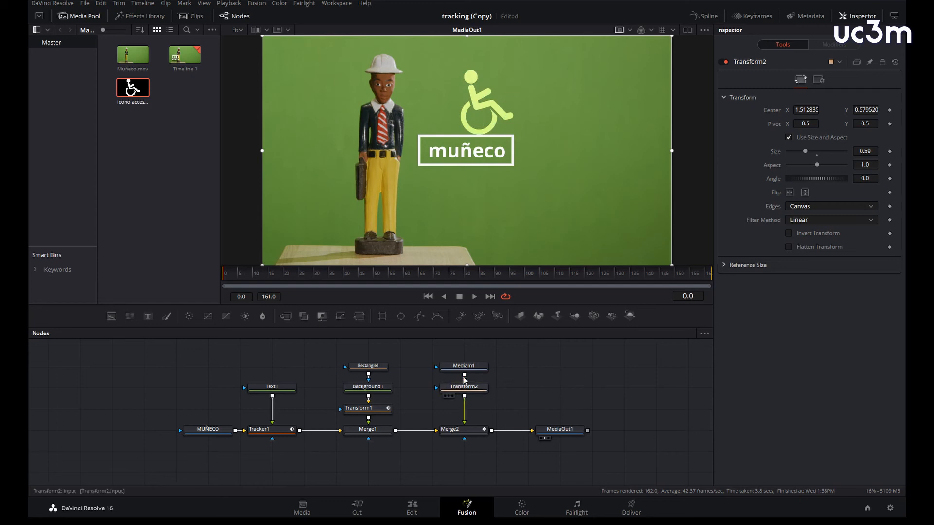
{"action": "left_click_drag", "start_coordinate": [675, 287], "coordinate": [220, 282]}
{"action": "key", "text": "space"}
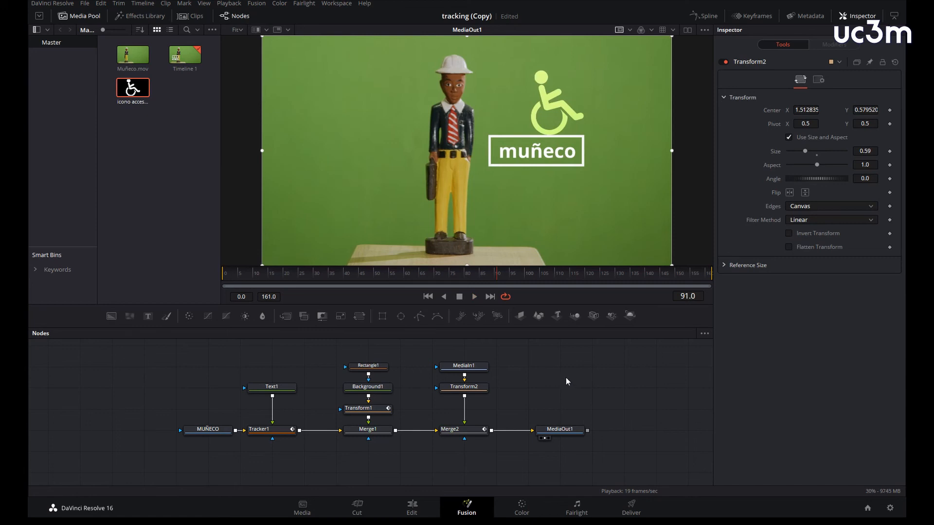
Step: Return the playhead to the opening frames and delete the rectangle frame and icon branches, keeping Text1 and Tracker1 connected to MediaOut1
{"action": "left_click_drag", "start_coordinate": [497, 276], "coordinate": [225, 282]}
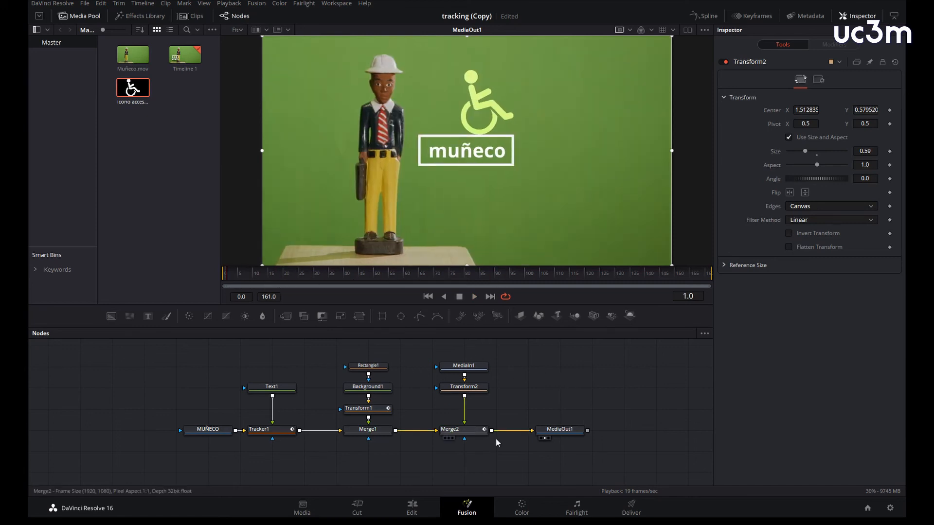
{"action": "left_click_drag", "start_coordinate": [479, 459], "coordinate": [342, 370]}
{"action": "key", "text": "Delete"}
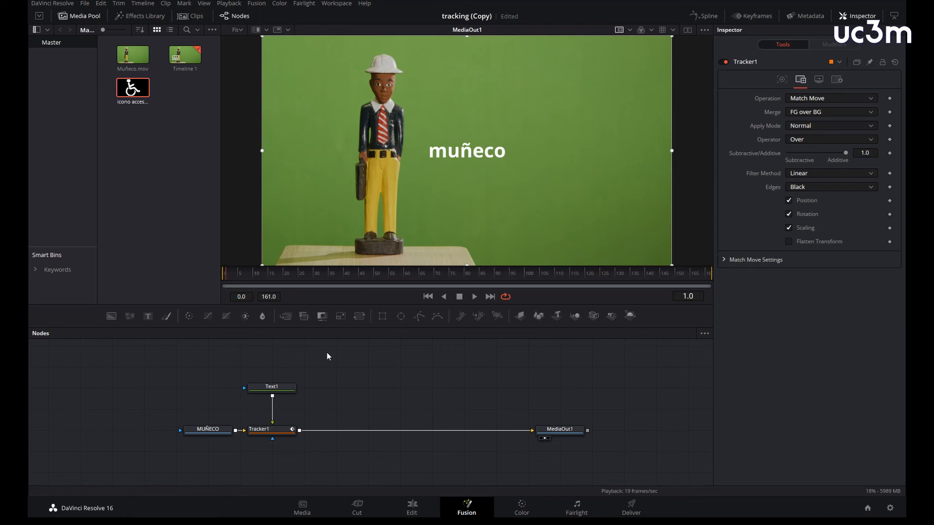
Step: Add an unconnected near-white Background node, Red 0.945, Green and Blue about 0.928, and place it beside Text1
{"action": "left_click", "coordinate": [113, 317]}
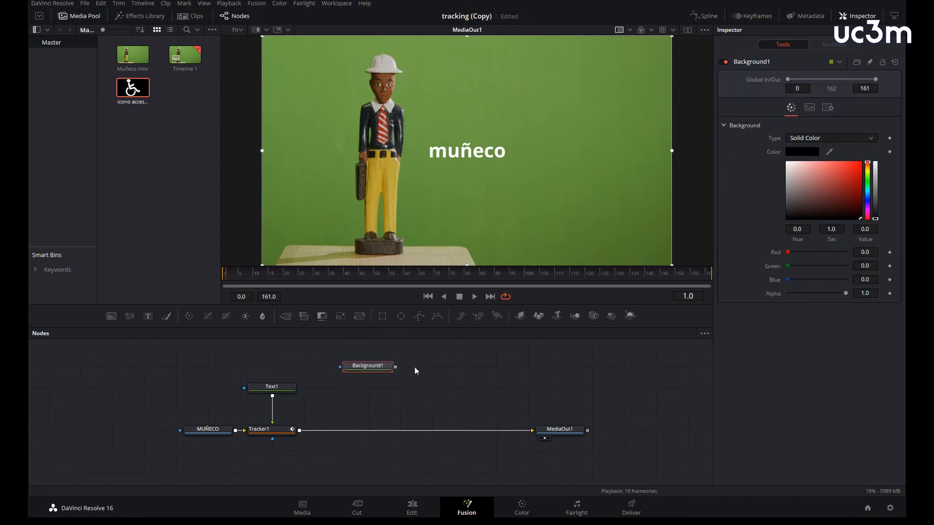
{"action": "left_click_drag", "start_coordinate": [794, 167], "coordinate": [787, 165]}
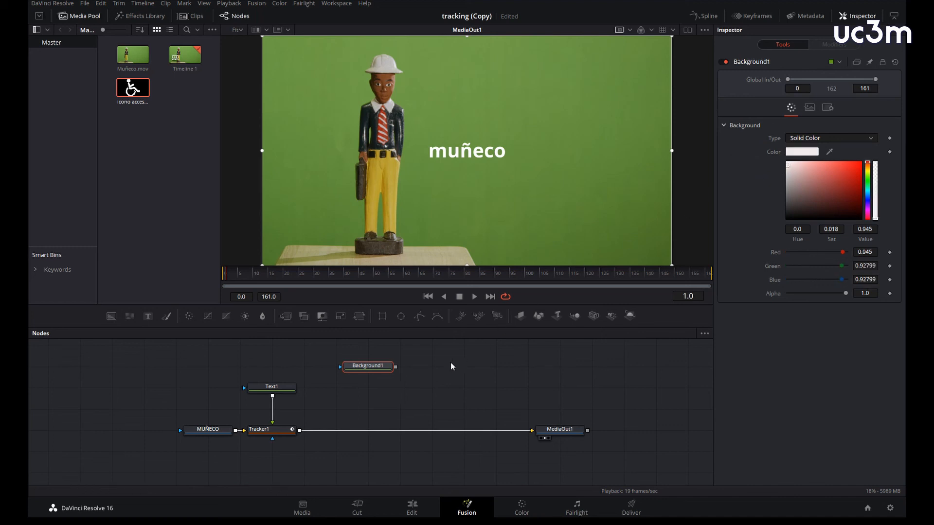
{"action": "left_click_drag", "start_coordinate": [385, 369], "coordinate": [385, 390]}
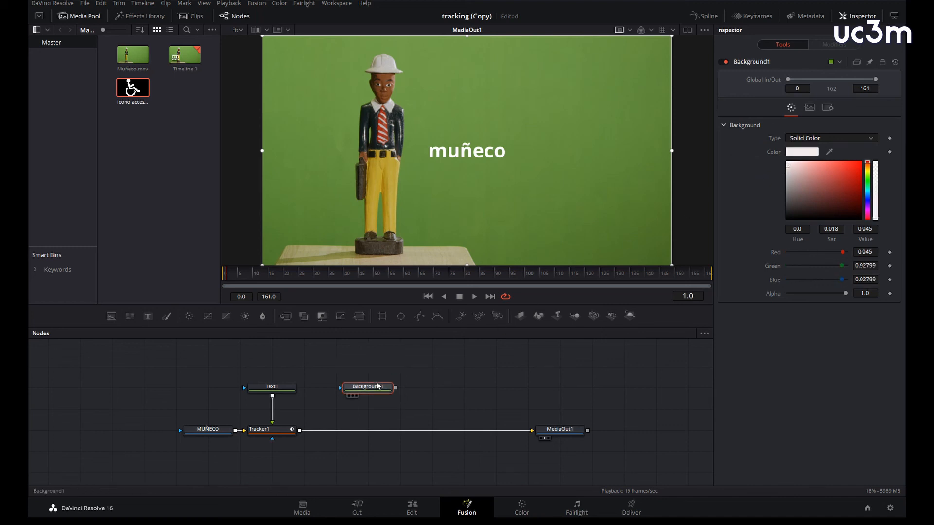
Step: Mask Background1 with a Rectangle, Solid disabled and border width 0.003, checking Background1 in the viewer before showing MediaOut1 again
{"action": "left_click", "coordinate": [383, 317]}
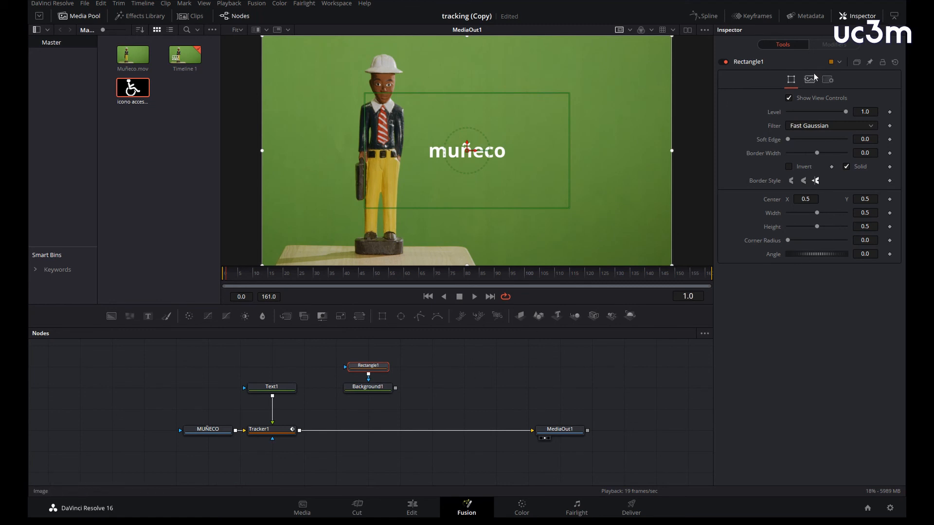
{"action": "left_click", "coordinate": [846, 167]}
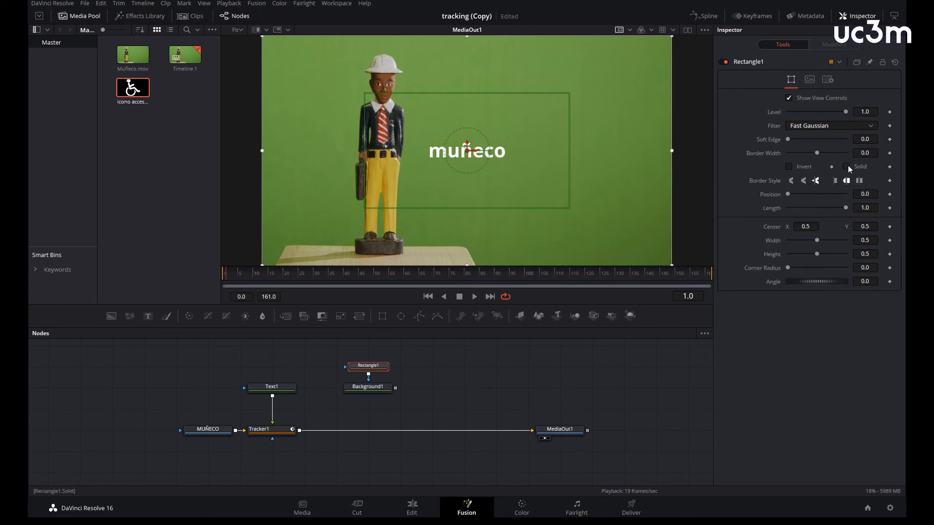
{"action": "left_click", "coordinate": [353, 395]}
{"action": "left_click", "coordinate": [457, 389]}
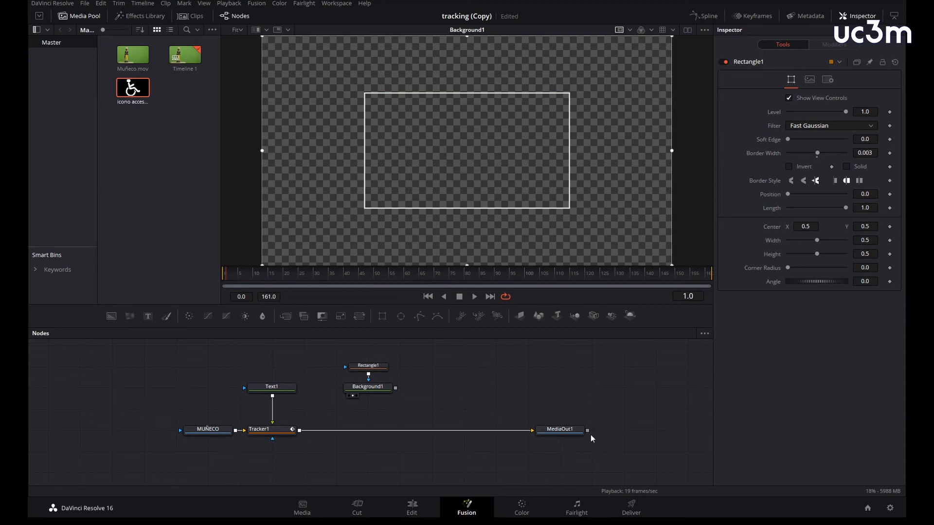
{"action": "left_click", "coordinate": [578, 435]}
{"action": "key", "text": "1"}
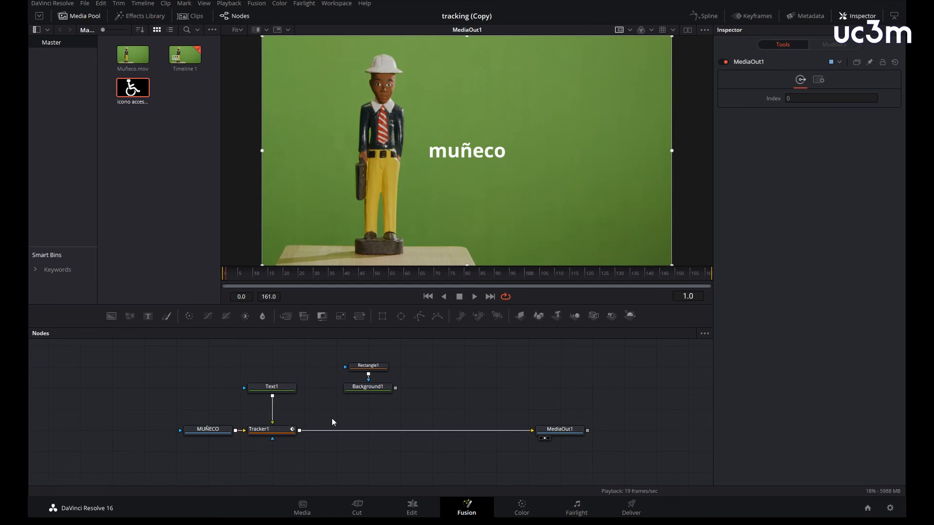
Step: Insert a copy of Tracker1 between Tracker1 and MediaOut1 and connect Background1 as its foreground
{"action": "left_click", "coordinate": [273, 432]}
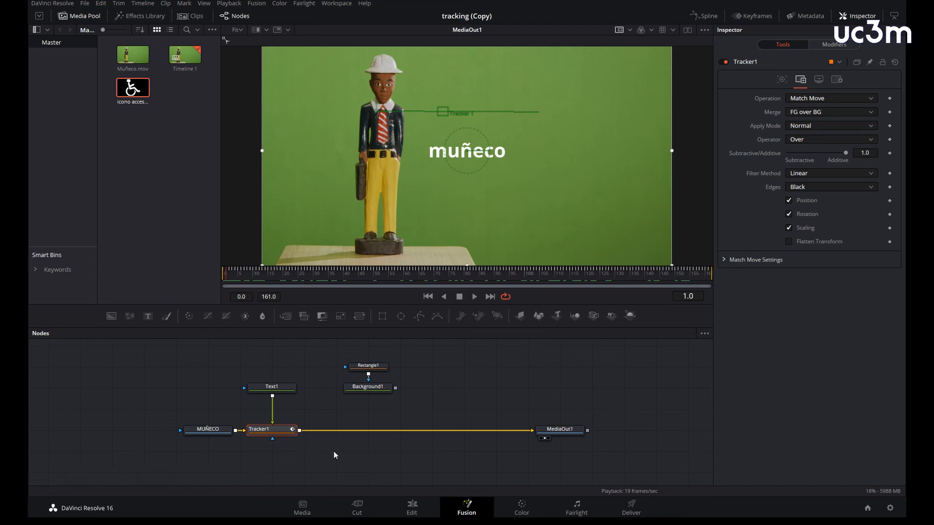
{"action": "key", "text": "ctrl+v"}
{"action": "left_click_drag", "start_coordinate": [341, 430], "coordinate": [382, 427]}
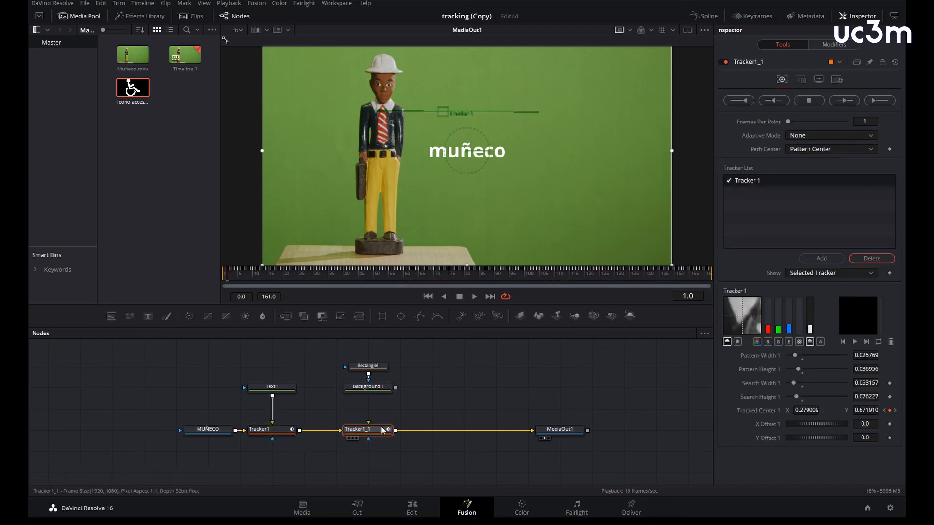
{"action": "left_click_drag", "start_coordinate": [395, 388], "coordinate": [370, 428]}
Step: Fit Rectangle1 around the muñeco text with width 0.22, height 0.11, Center Y about 0.496 and border width 0.0055, and return to frame 0
{"action": "left_click", "coordinate": [381, 365]}
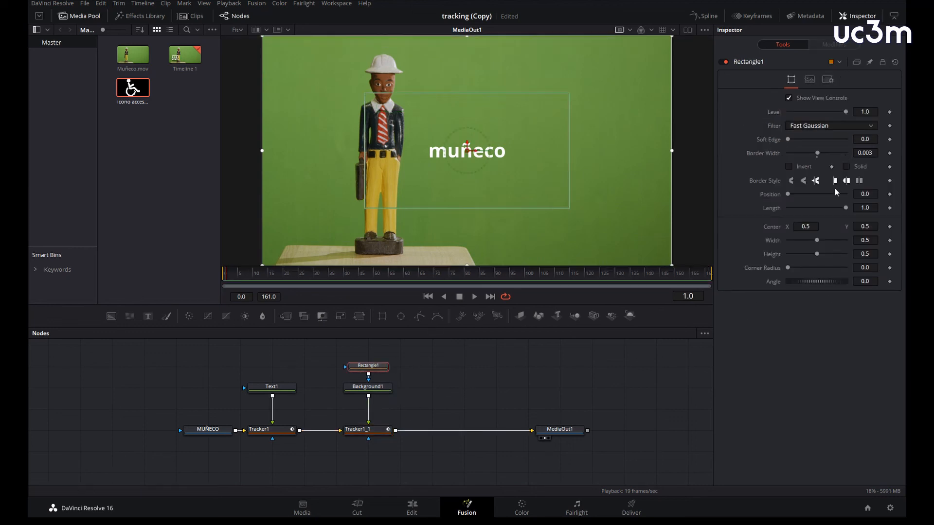
{"action": "left_click_drag", "start_coordinate": [819, 240], "coordinate": [792, 255]}
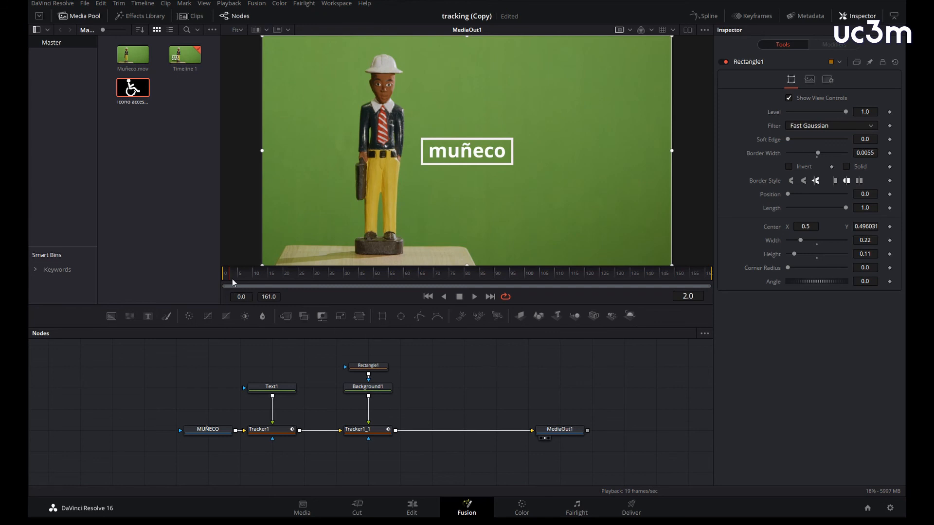
{"action": "left_click", "coordinate": [224, 276]}
Step: Add the accessibility icon from the media pool and connect it as foreground to another tracker copy inserted after Tracker1_1
{"action": "left_click_drag", "start_coordinate": [132, 94], "coordinate": [467, 366]}
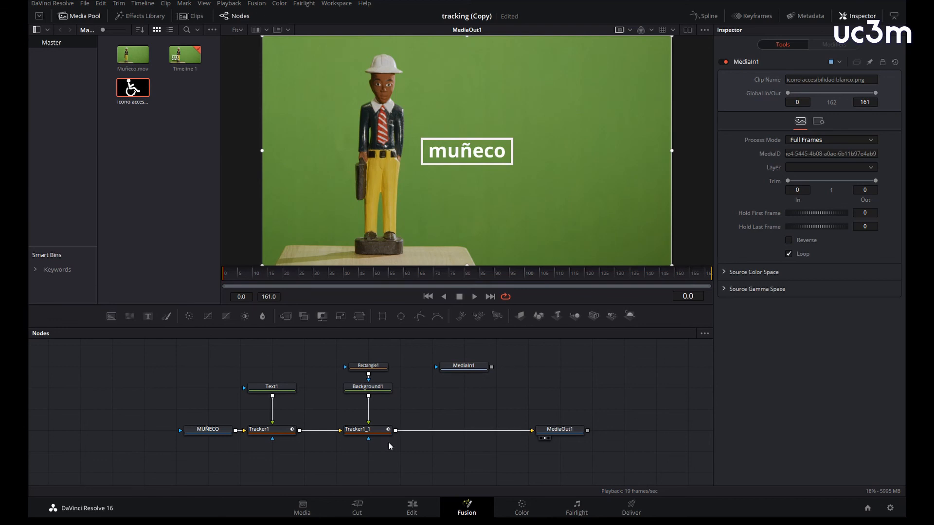
{"action": "left_click", "coordinate": [374, 433]}
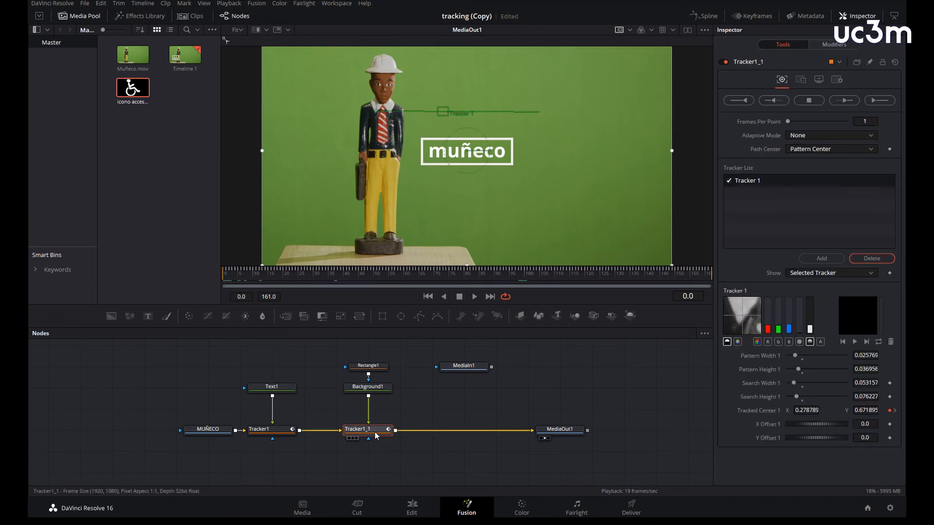
{"action": "key", "text": "ctrl+v"}
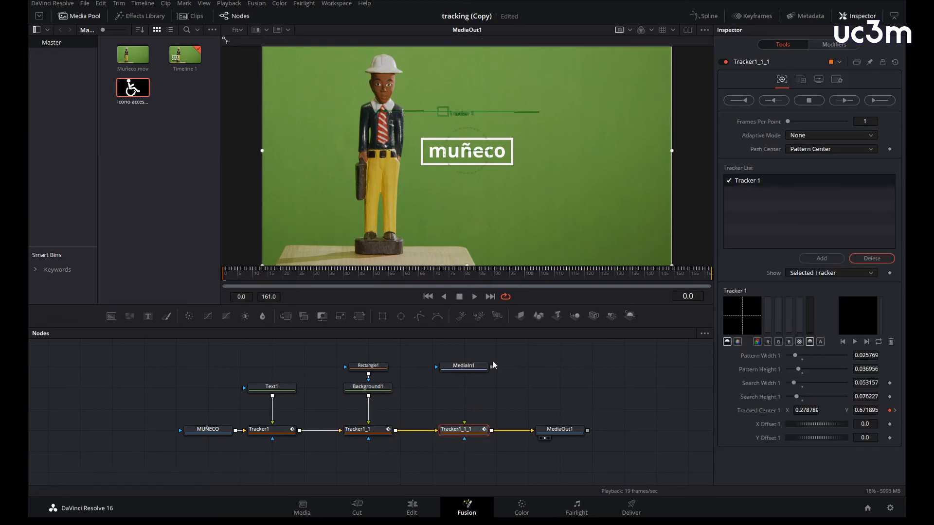
{"action": "left_click_drag", "start_coordinate": [490, 369], "coordinate": [478, 428]}
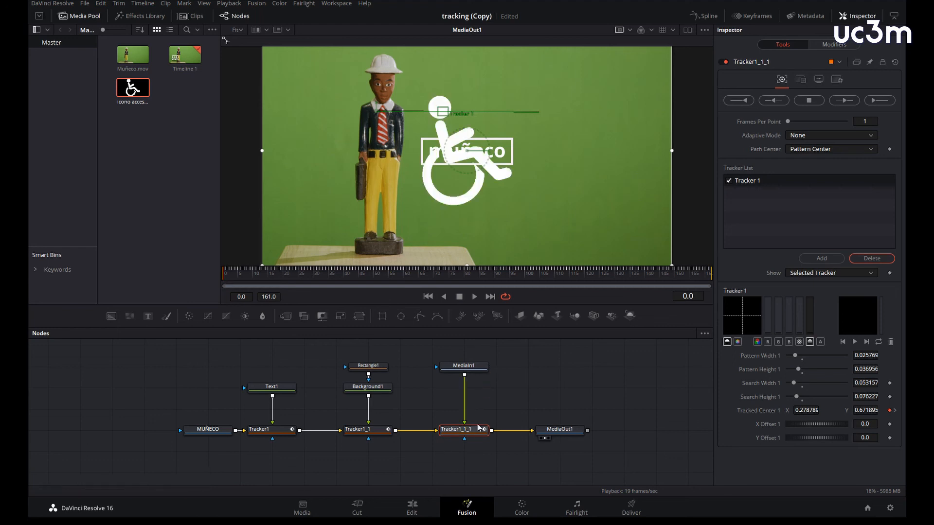
{"action": "left_click", "coordinate": [525, 390]}
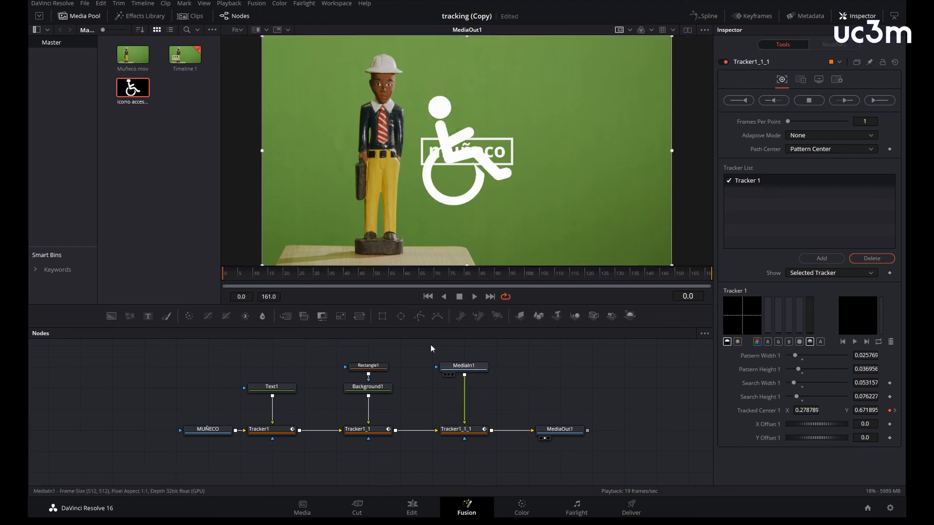
Step: Add a Transform after MediaIn1 with size 0.52, place the icon above the frame at about X 0.701, Y 0.868, and preview the opening frames
{"action": "left_click", "coordinate": [359, 316]}
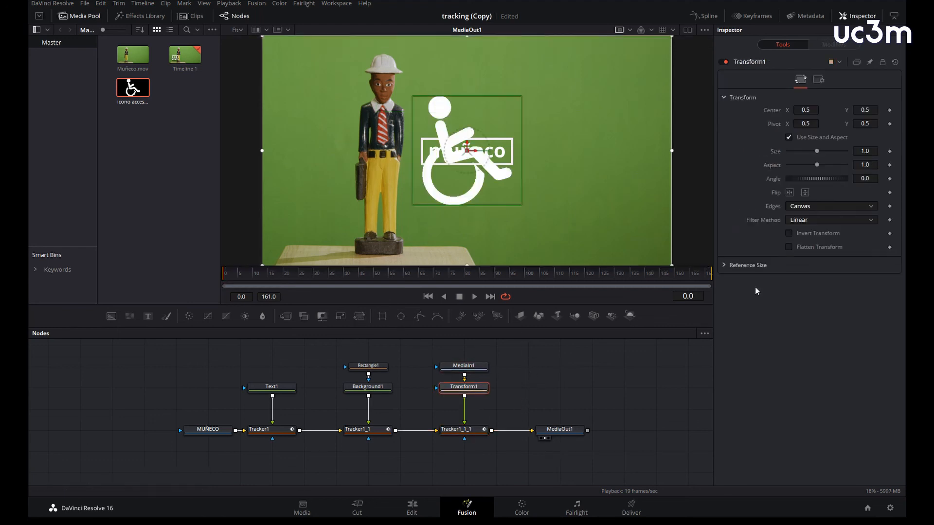
{"action": "left_click_drag", "start_coordinate": [816, 150], "coordinate": [804, 155]}
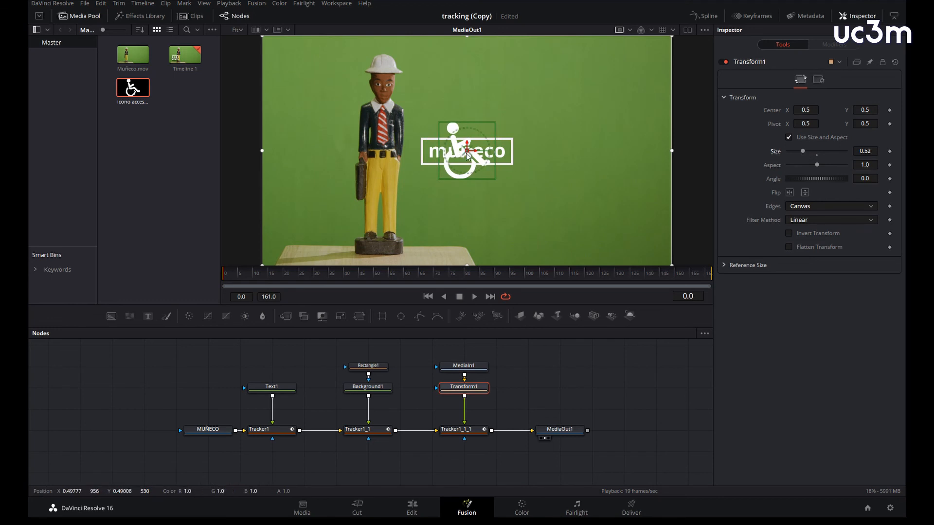
{"action": "left_click_drag", "start_coordinate": [467, 151], "coordinate": [489, 113]}
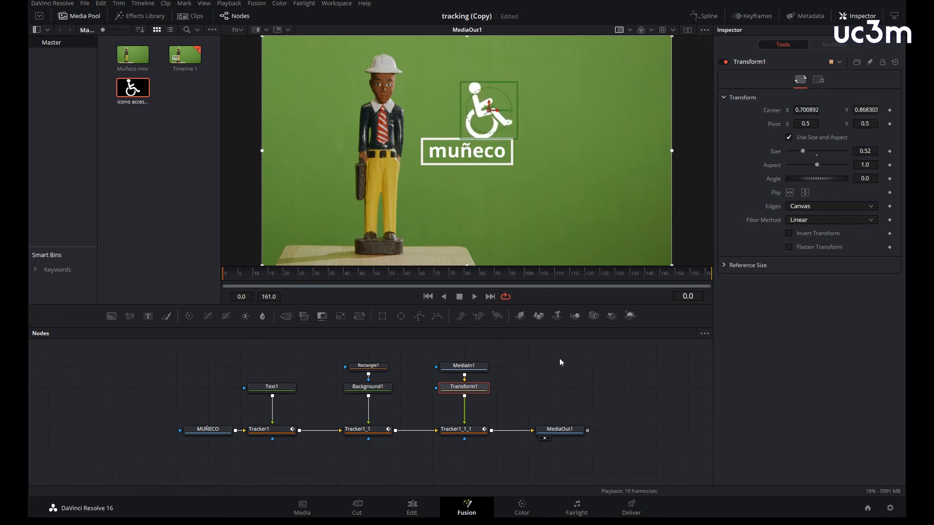
{"action": "left_click_drag", "start_coordinate": [258, 270], "coordinate": [232, 278]}
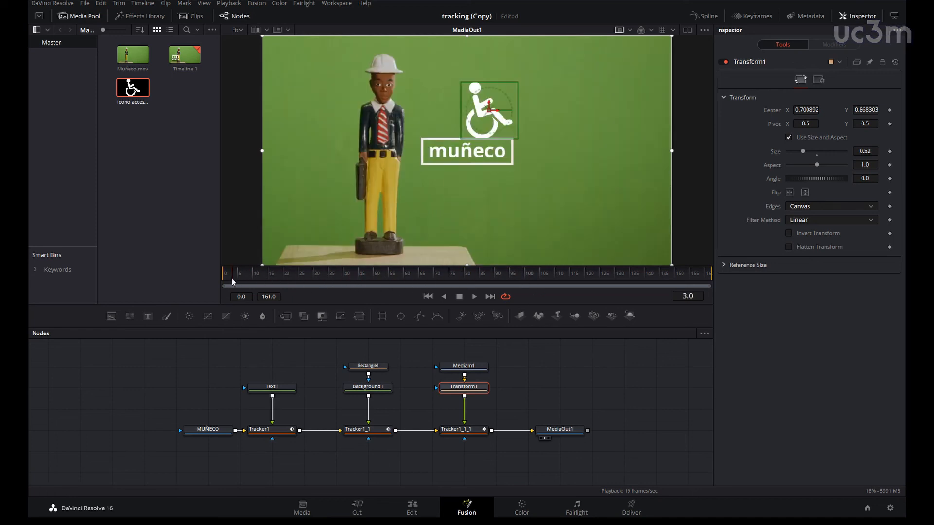
{"action": "left_click", "coordinate": [457, 429]}
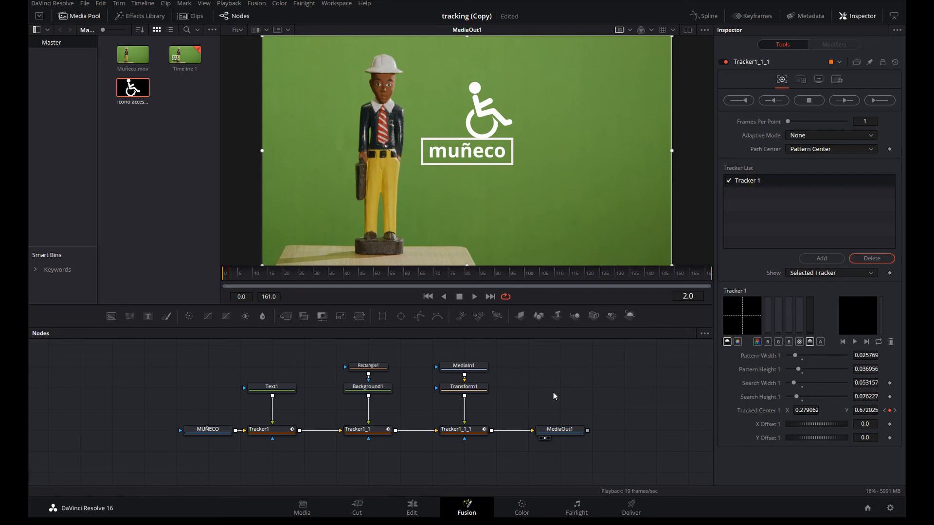